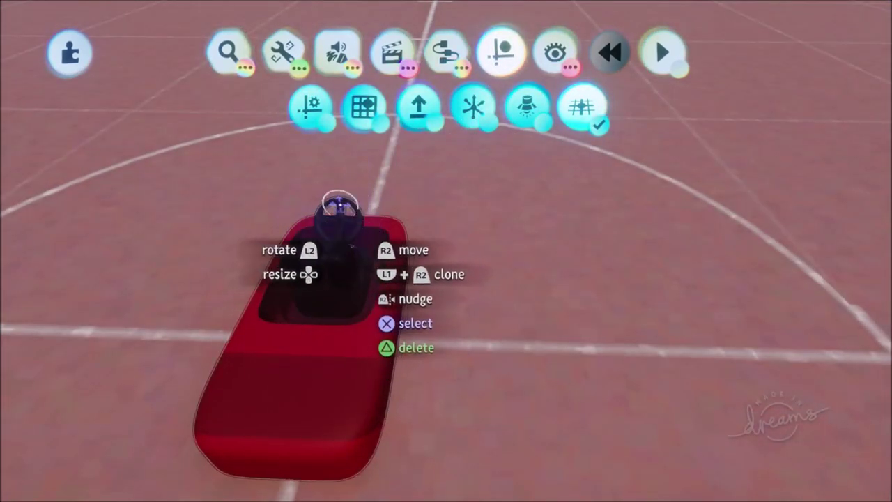
# Clone the kart beside the original and delete the copy's seat and body, leaving only its steering wheel
pyautogui.moveTo(335, 204); pyautogui.dragTo(378, 183, button='middle')
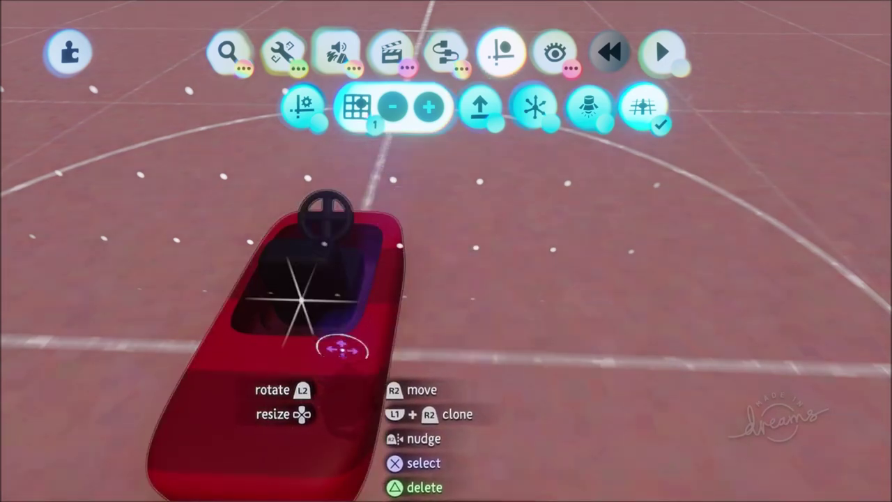
pyautogui.moveTo(307, 362); pyautogui.dragTo(567, 370)
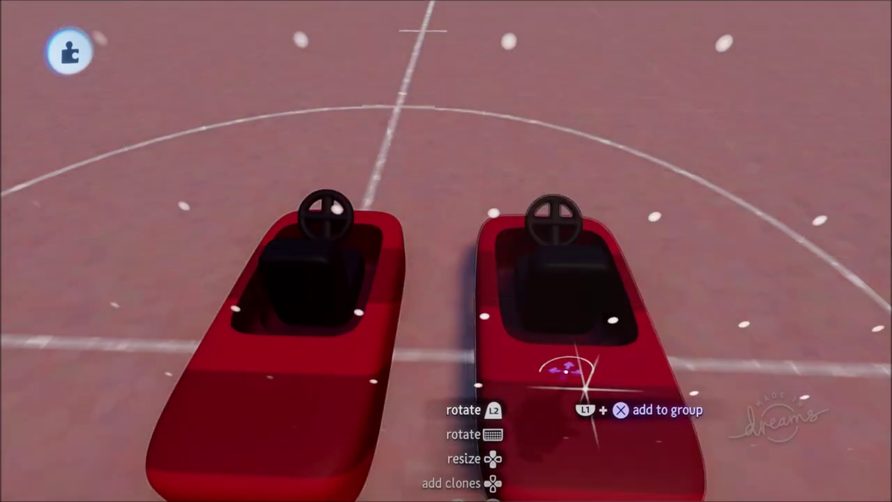
pyautogui.doubleClick(535, 368)
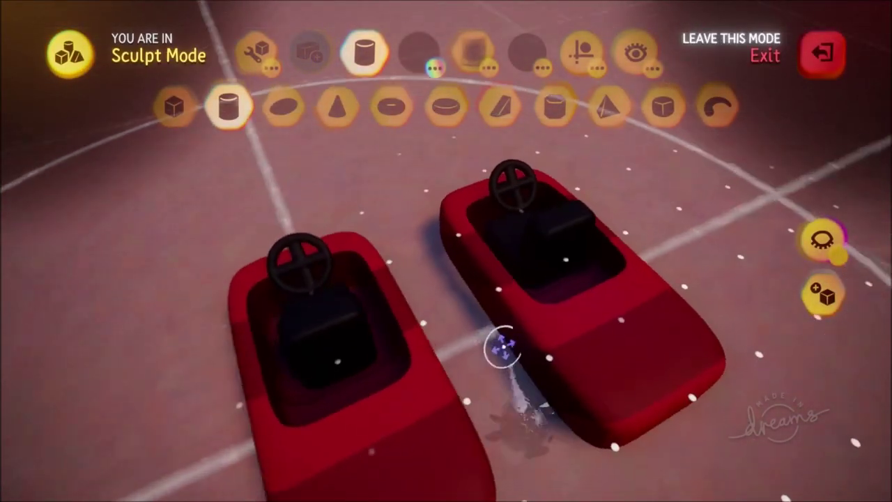
pyautogui.press('Delete')
pyautogui.moveTo(537, 278)
pyautogui.mouseDown(button='middle')
pyautogui.moveTo(498, 235)
pyautogui.moveTo(508, 184)
pyautogui.moveTo(548, 243)
pyautogui.moveTo(527, 239)
pyautogui.moveTo(534, 342)
pyautogui.moveTo(502, 299)
pyautogui.moveTo(507, 309)
pyautogui.moveTo(324, 300)
pyautogui.moveTo(398, 303)
pyautogui.moveTo(397, 342)
pyautogui.moveTo(458, 321)
pyautogui.moveTo(404, 325)
pyautogui.moveTo(369, 313)
pyautogui.moveTo(447, 337)
pyautogui.mouseUp(button='middle')
pyautogui.press('Escape')
pyautogui.click(474, 326)
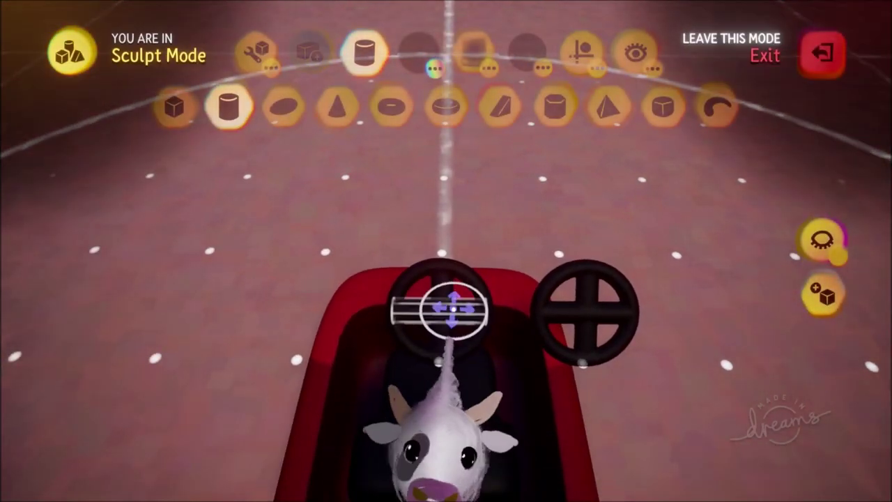
pyautogui.press('Escape')
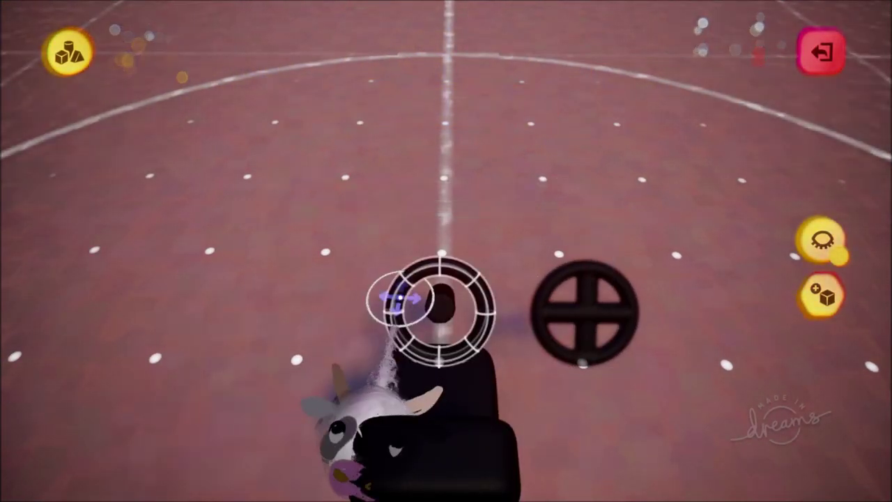
# Drop the standalone steering wheel into the kart's cockpit and group it with the red body
pyautogui.moveTo(497, 309); pyautogui.dragTo(508, 307, button='middle')
pyautogui.moveTo(450, 302)
pyautogui.mouseDown()
pyautogui.moveTo(299, 363)
pyautogui.moveTo(346, 315)
pyautogui.moveTo(402, 318)
pyautogui.mouseUp()
pyautogui.moveTo(402, 318)
pyautogui.mouseDown(button='middle')
pyautogui.moveTo(454, 135)
pyautogui.moveTo(417, 274)
pyautogui.mouseUp(button='middle')
pyautogui.scroll(5, 416, 274)
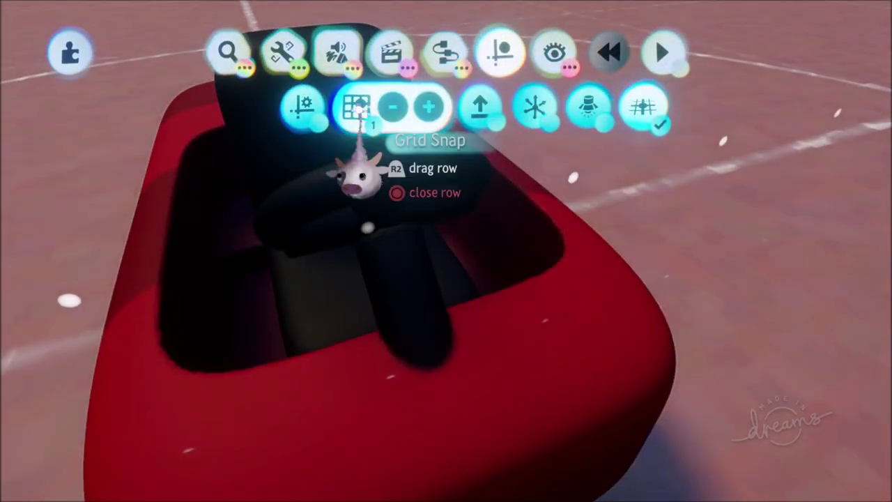
pyautogui.scroll(-5, 380, 108)
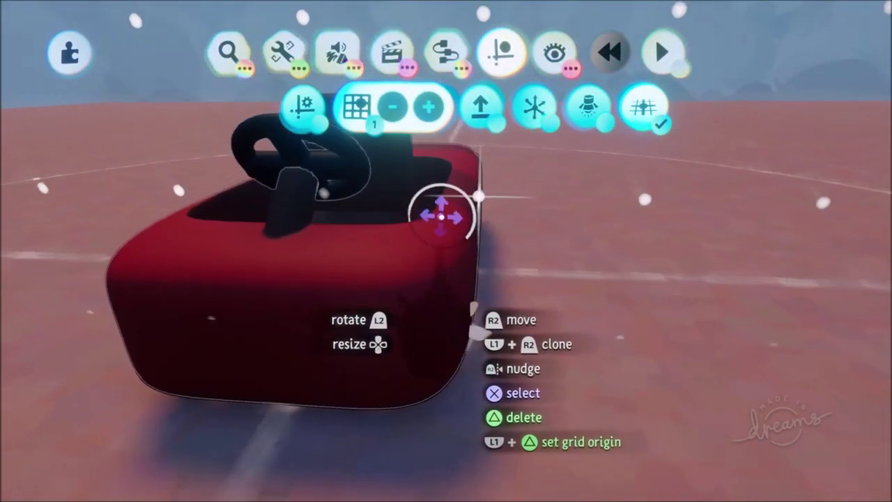
pyautogui.moveTo(433, 247); pyautogui.dragTo(421, 190, button='middle')
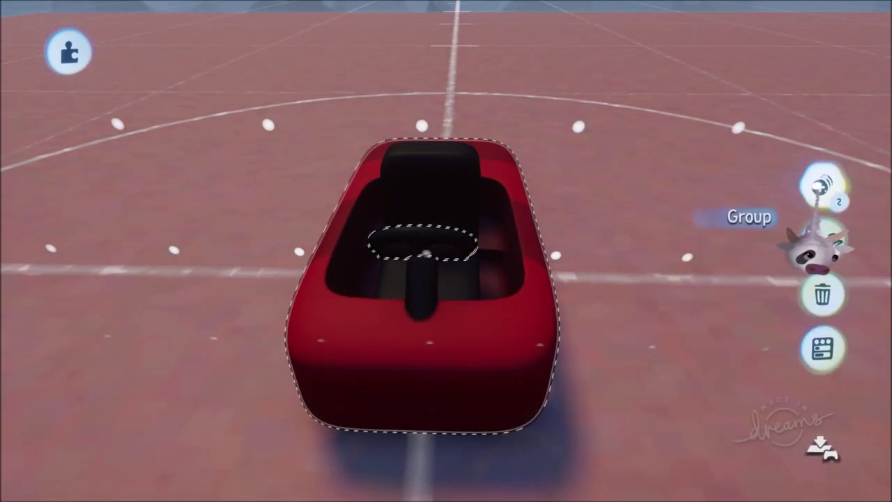
pyautogui.click(823, 235)
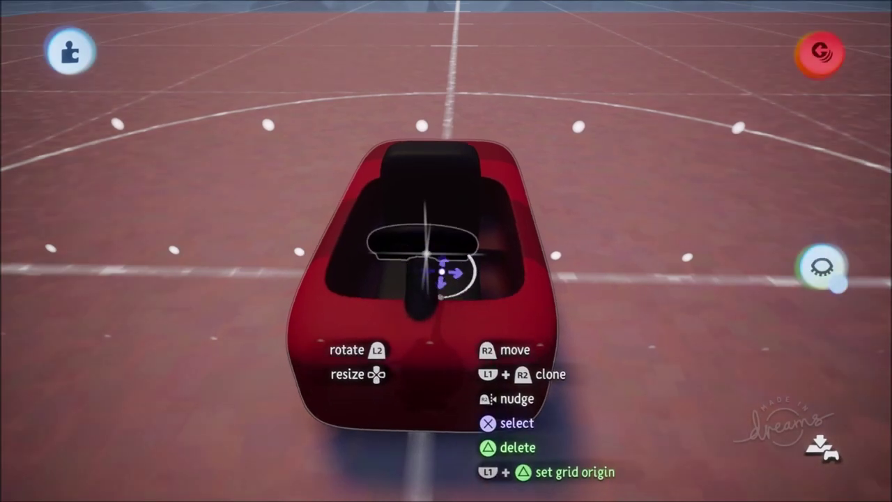
# Shift the grouped kart to the right and turn it about 90 degrees
pyautogui.moveTo(441, 273); pyautogui.dragTo(418, 325, button='middle')
pyautogui.moveTo(418, 325); pyautogui.dragTo(443, 317)
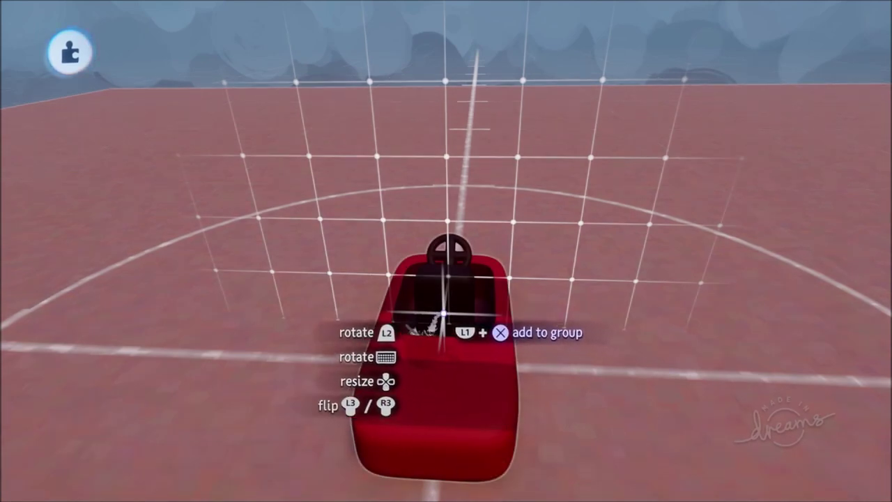
pyautogui.moveTo(444, 317); pyautogui.dragTo(446, 341)
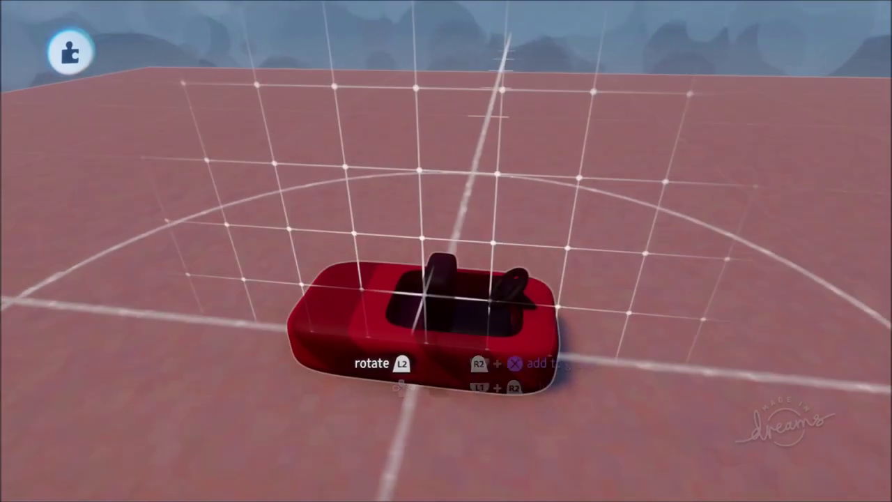
pyautogui.moveTo(446, 352)
pyautogui.mouseDown(button='middle')
pyautogui.moveTo(454, 368)
pyautogui.moveTo(456, 355)
pyautogui.mouseUp(button='middle')
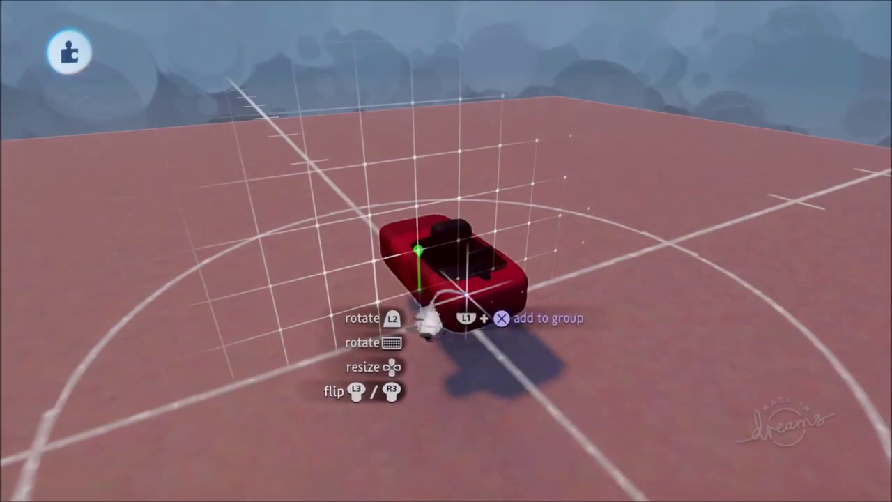
pyautogui.moveTo(416, 310); pyautogui.dragTo(462, 308)
pyautogui.moveTo(462, 309); pyautogui.dragTo(376, 125, button='middle')
# Turn on grid snapping at 1/4 and set the kart down snapped to the grid
pyautogui.moveTo(354, 279); pyautogui.dragTo(378, 279)
pyautogui.click(364, 105)
pyautogui.moveTo(392, 359)
pyautogui.mouseDown()
pyautogui.moveTo(367, 328)
pyautogui.moveTo(392, 309)
pyautogui.mouseUp()
pyautogui.moveTo(392, 309)
pyautogui.mouseDown(button='middle')
pyautogui.moveTo(434, 259)
pyautogui.moveTo(406, 243)
pyautogui.mouseUp(button='middle')
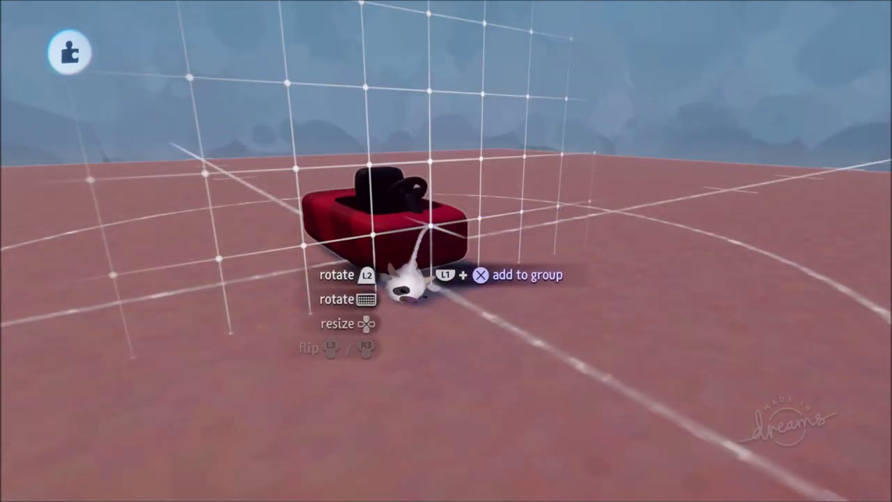
pyautogui.moveTo(490, 254); pyautogui.dragTo(496, 95)
pyautogui.moveTo(468, 279); pyautogui.dragTo(468, 174, button='middle')
pyautogui.moveTo(366, 220)
pyautogui.mouseDown(button='middle')
pyautogui.moveTo(474, 309)
pyautogui.moveTo(498, 312)
pyautogui.moveTo(506, 340)
pyautogui.moveTo(476, 239)
pyautogui.mouseUp(button='middle')
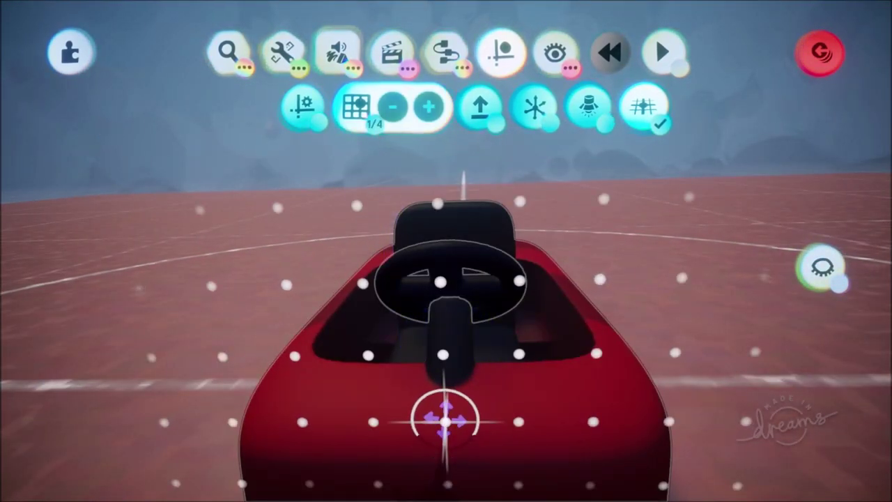
# Refine grid snapping to 1/32, keeping the steering wheel on its column
pyautogui.moveTo(446, 390); pyautogui.dragTo(437, 270, button='middle')
pyautogui.moveTo(442, 272); pyautogui.dragTo(493, 176)
pyautogui.press('Delete')
pyautogui.moveTo(470, 146); pyautogui.dragTo(358, 189, button='middle')
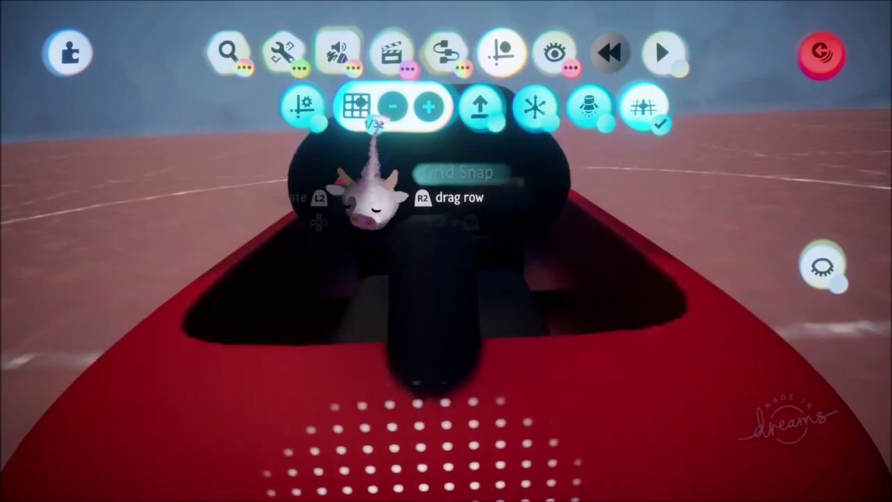
pyautogui.click(554, 111)
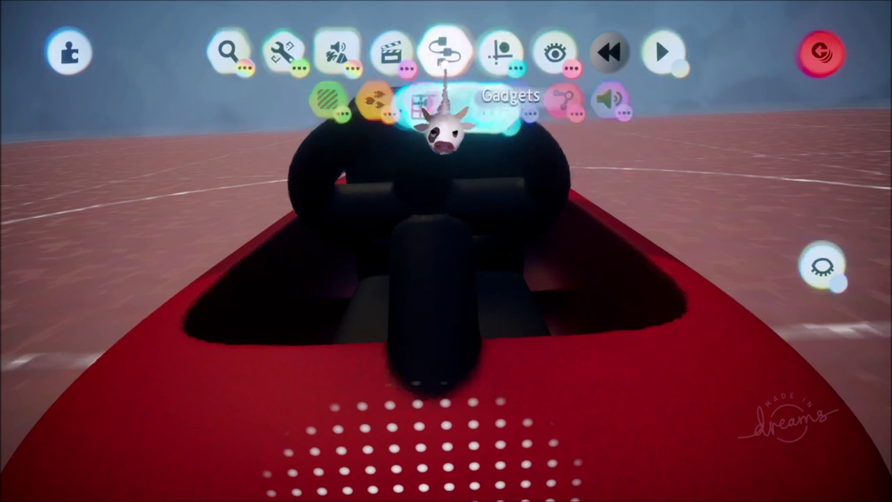
# Place a Bolt connector running from the steering wheel to its column
pyautogui.click(583, 105)
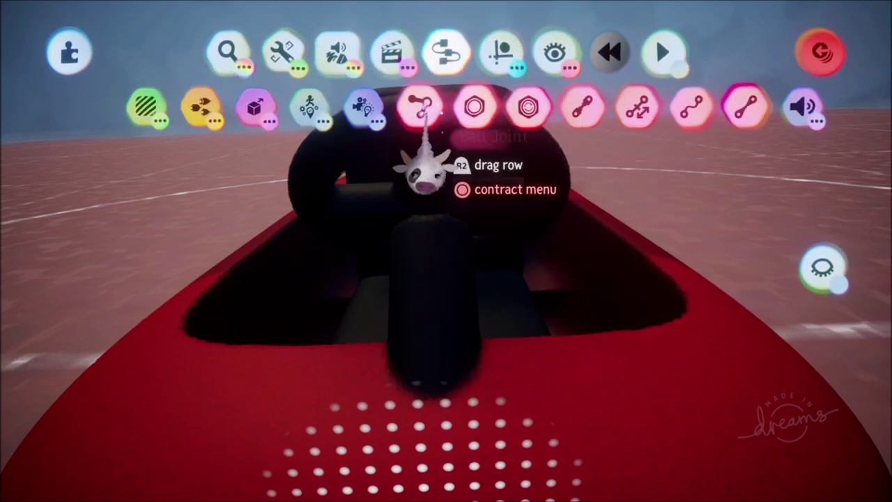
pyautogui.click(471, 106)
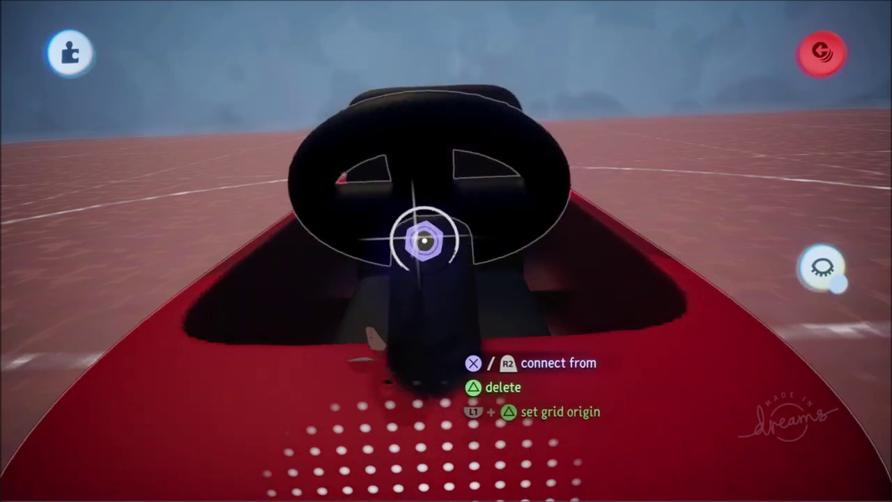
pyautogui.scroll(5, 428, 233)
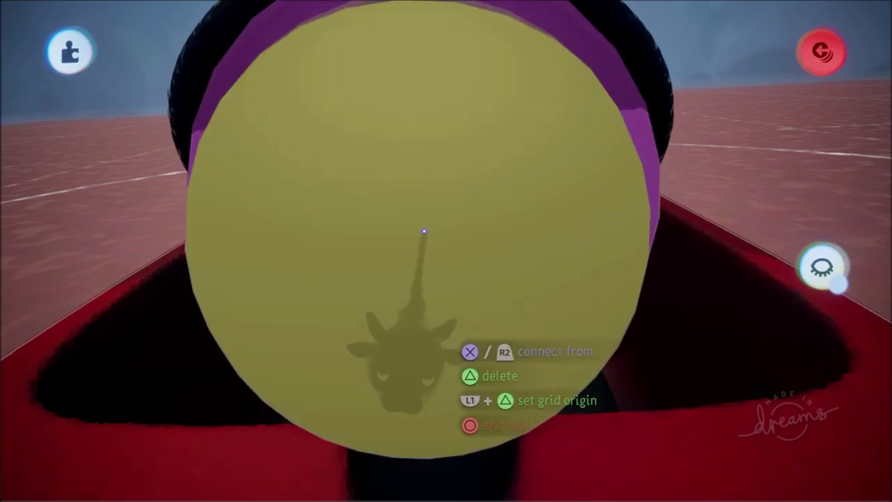
pyautogui.click(422, 231)
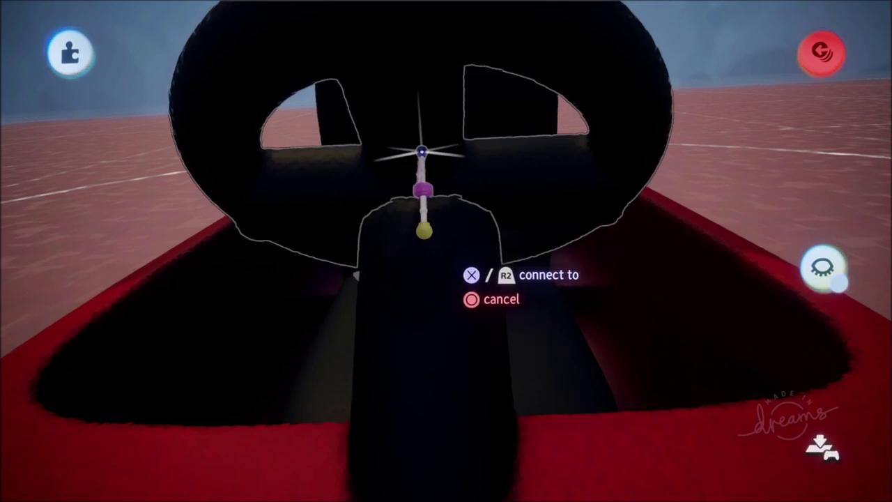
pyautogui.click(423, 151)
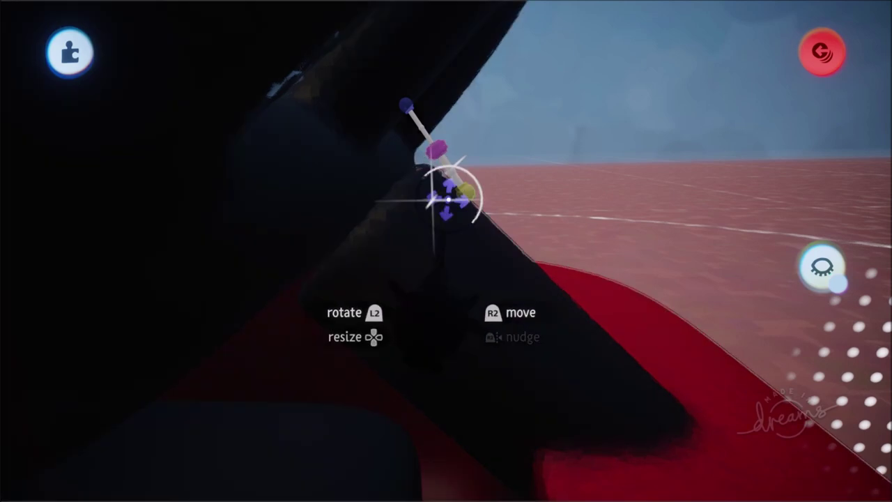
# Move the bolt's anchor and pivot lower, to where the wheel meets its column
pyautogui.moveTo(466, 189); pyautogui.dragTo(413, 277)
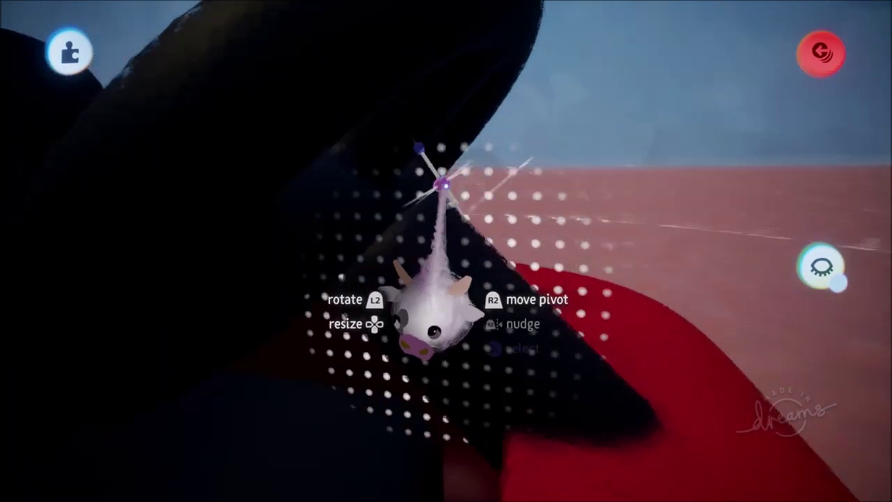
pyautogui.moveTo(422, 149); pyautogui.dragTo(394, 195)
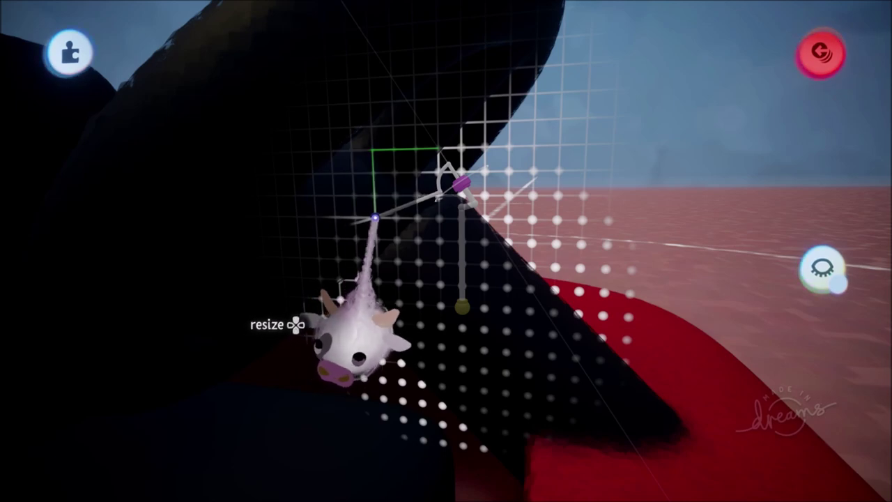
pyautogui.moveTo(354, 196); pyautogui.dragTo(378, 244)
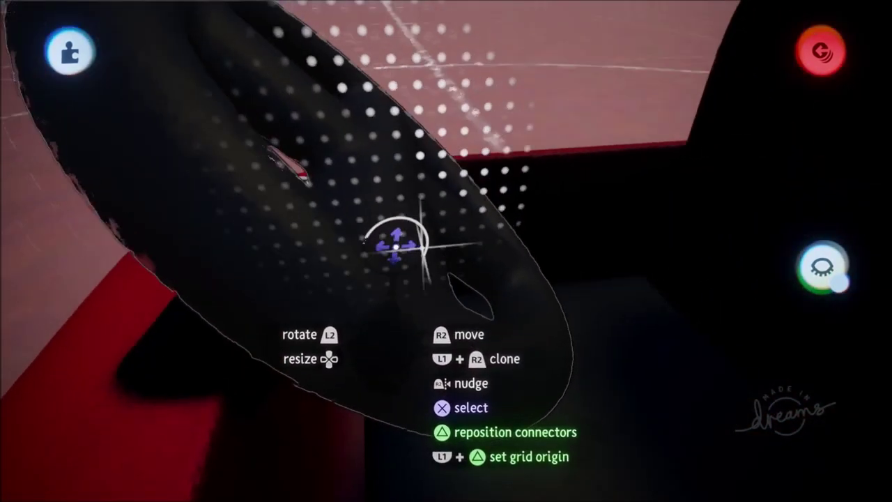
pyautogui.moveTo(395, 244); pyautogui.dragTo(560, 157, button='middle')
pyautogui.press('Tab')
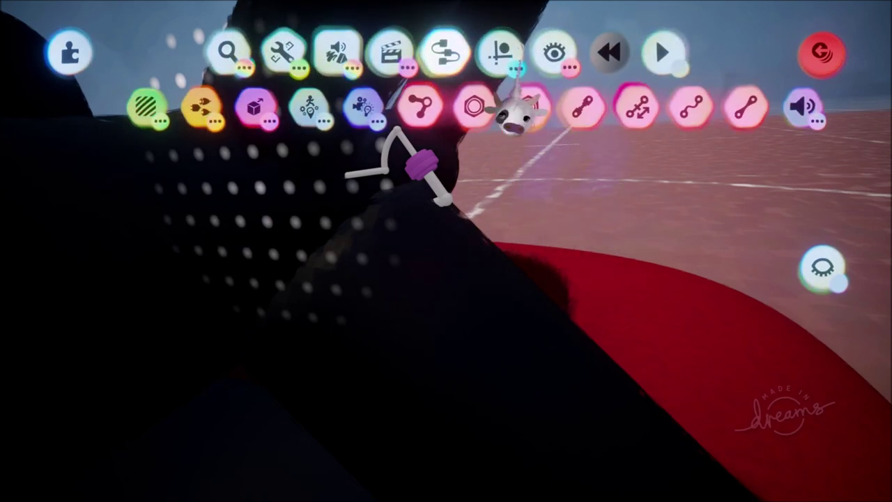
# Enable X-Ray, snap the bolt's pivot to the grid, and aim its axis along the steering column
pyautogui.click(554, 56)
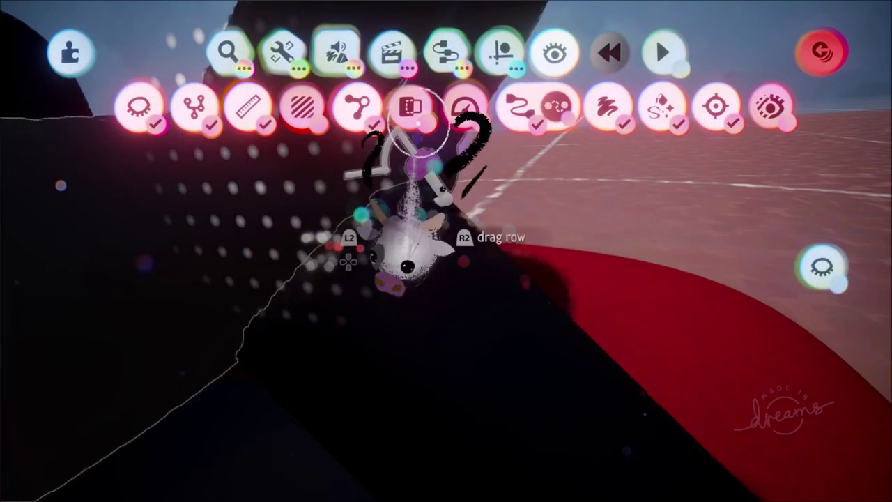
pyautogui.moveTo(428, 378); pyautogui.dragTo(452, 362, button='middle')
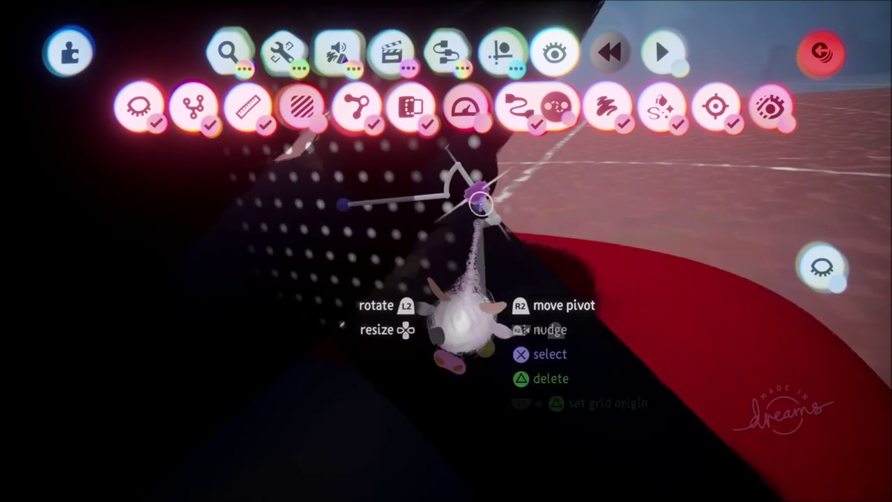
pyautogui.moveTo(478, 189); pyautogui.dragTo(449, 221)
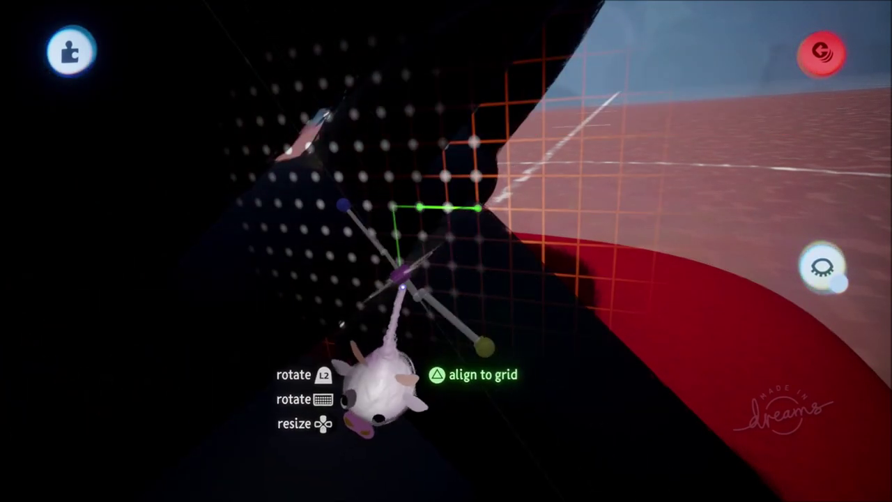
pyautogui.moveTo(402, 284); pyautogui.dragTo(419, 263, button='middle')
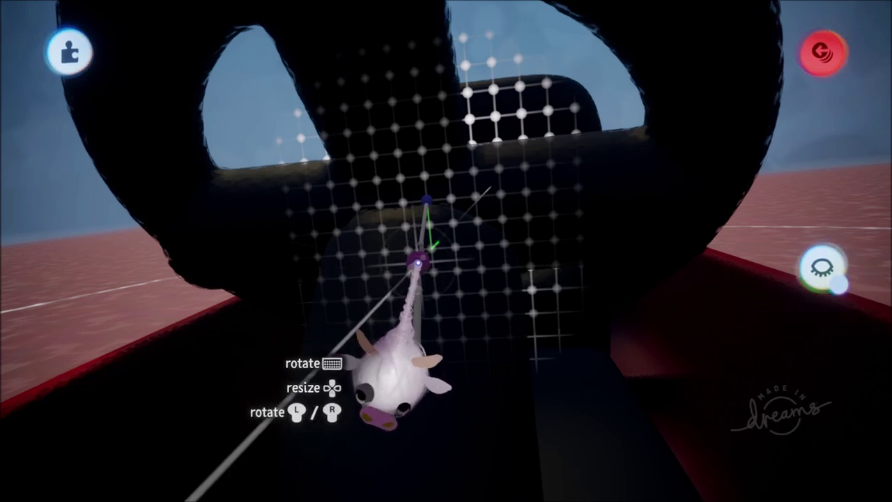
pyautogui.moveTo(414, 233)
pyautogui.mouseDown(button='middle')
pyautogui.moveTo(412, 209)
pyautogui.moveTo(408, 235)
pyautogui.moveTo(398, 232)
pyautogui.moveTo(426, 235)
pyautogui.mouseUp(button='middle')
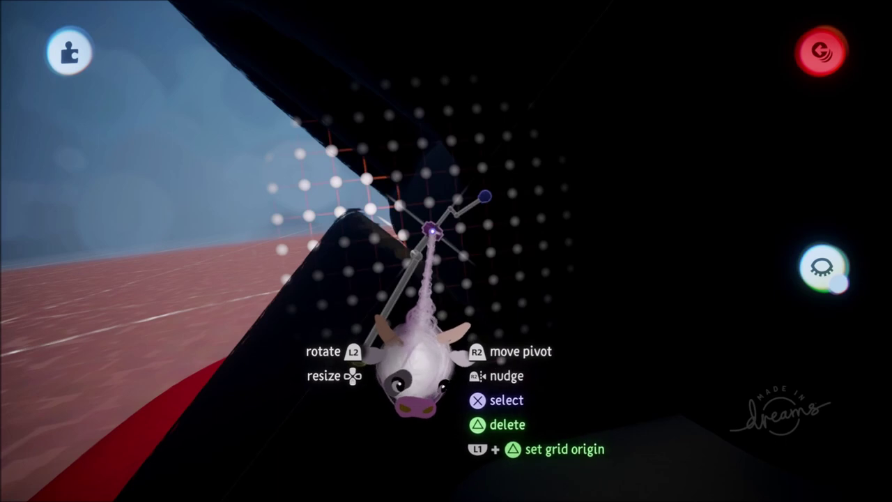
pyautogui.moveTo(432, 230); pyautogui.dragTo(403, 234)
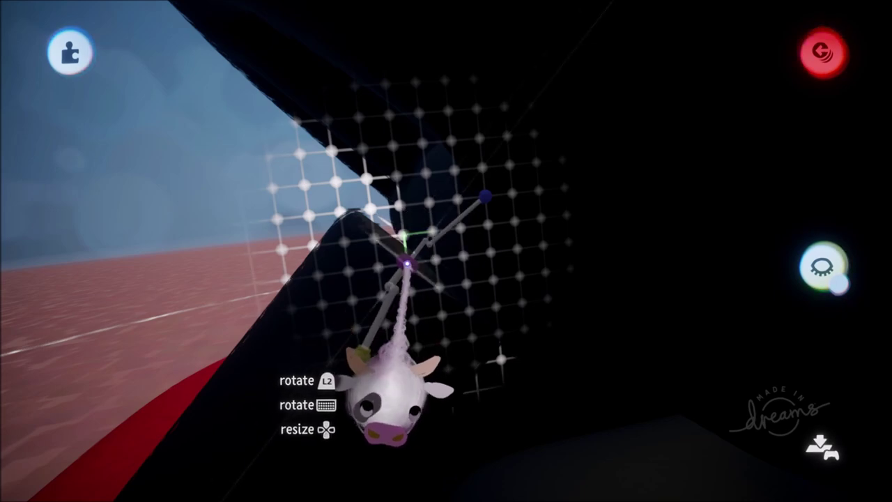
pyautogui.moveTo(433, 259); pyautogui.dragTo(447, 310, button='middle')
# Open the bolt connector's settings, inspect the wheel, then close them
pyautogui.click(441, 262)
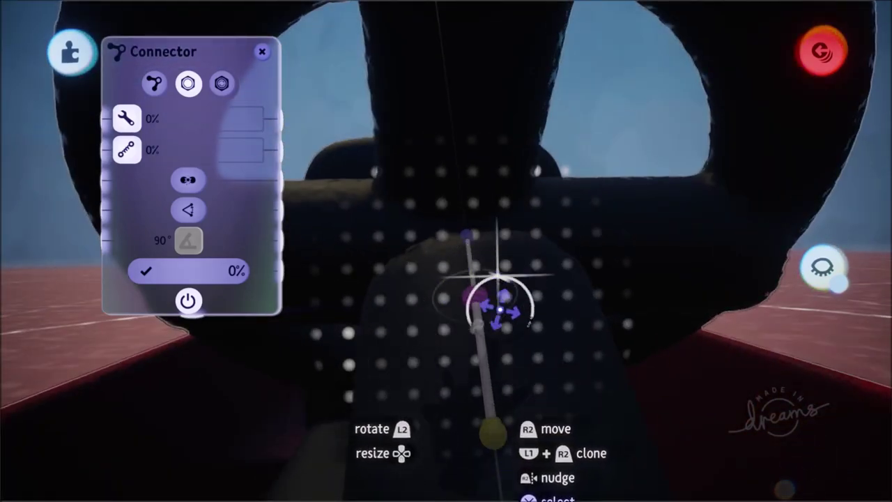
pyautogui.moveTo(474, 282)
pyautogui.mouseDown(button='middle')
pyautogui.moveTo(441, 235)
pyautogui.moveTo(456, 289)
pyautogui.moveTo(495, 286)
pyautogui.mouseUp(button='middle')
pyautogui.moveTo(437, 345); pyautogui.dragTo(449, 265, button='middle')
pyautogui.scroll(5, 418, 362)
pyautogui.press('Escape')
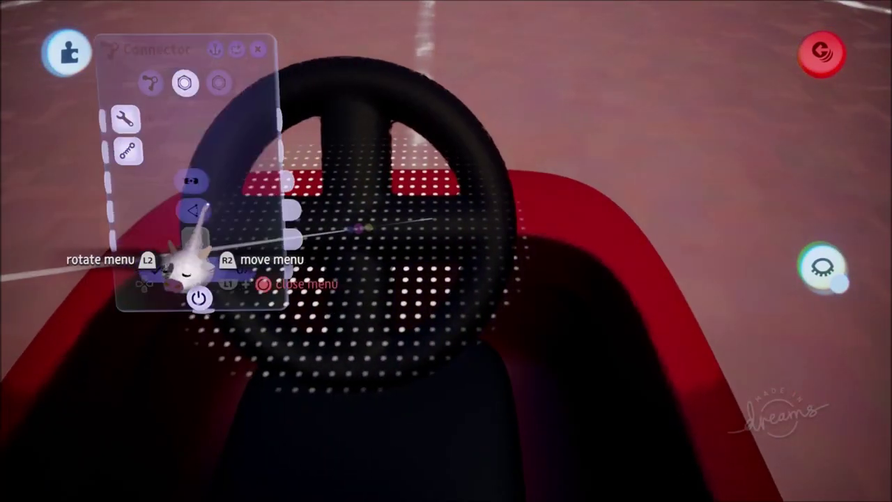
pyautogui.scroll(-3, 397, 436)
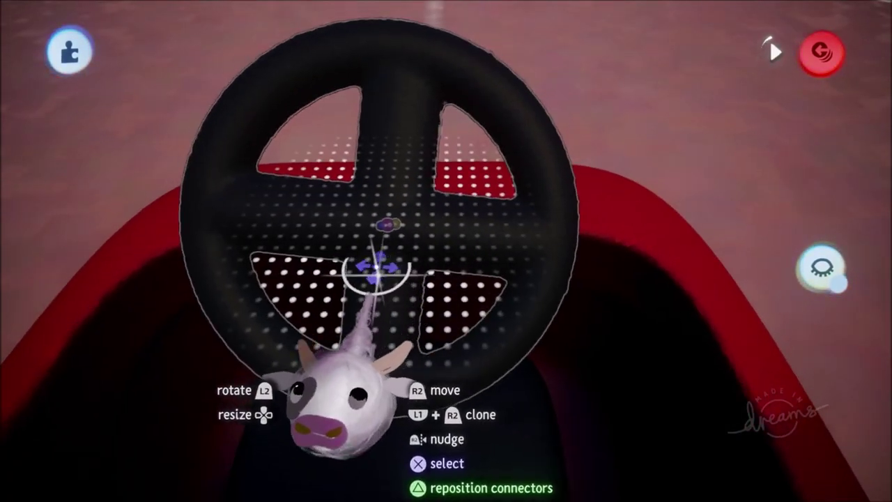
# Shift and tilt the steering wheel into its final angled position on the bolt
pyautogui.moveTo(376, 268); pyautogui.dragTo(408, 265)
pyautogui.moveTo(332, 207); pyautogui.dragTo(392, 235)
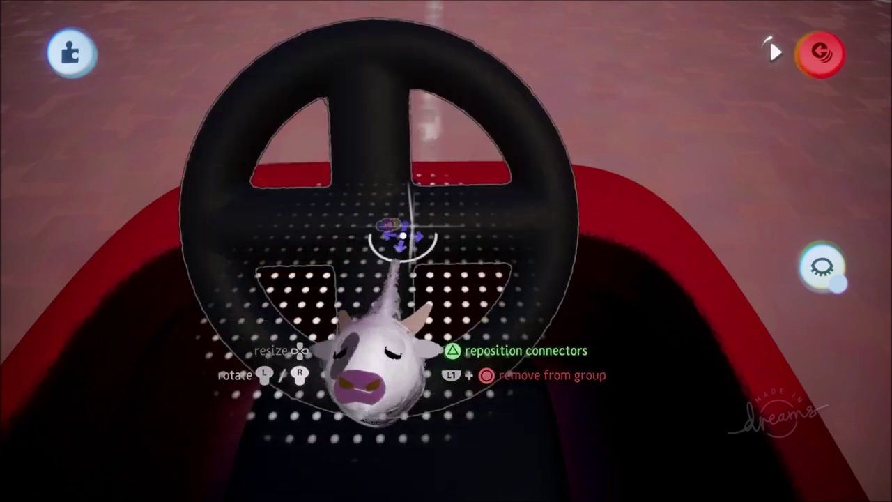
pyautogui.scroll(-4, 446, 279)
pyautogui.press('Escape')
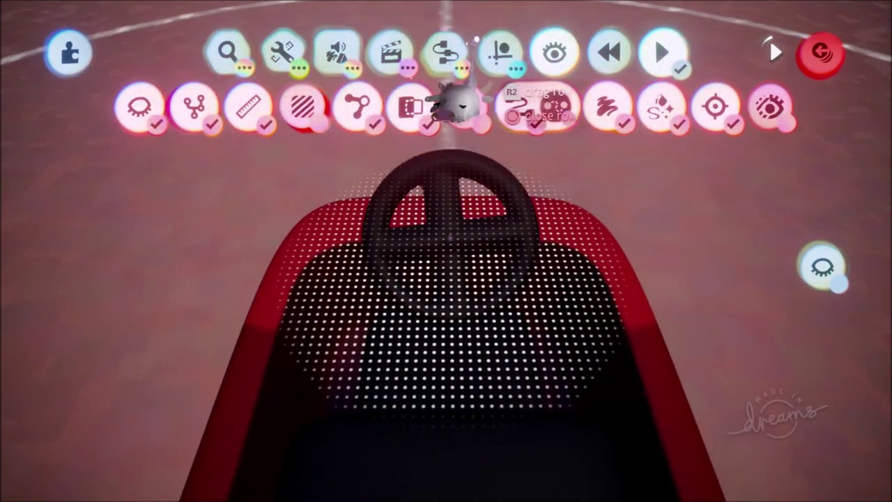
pyautogui.click(500, 51)
pyautogui.scroll(3, 349, 175)
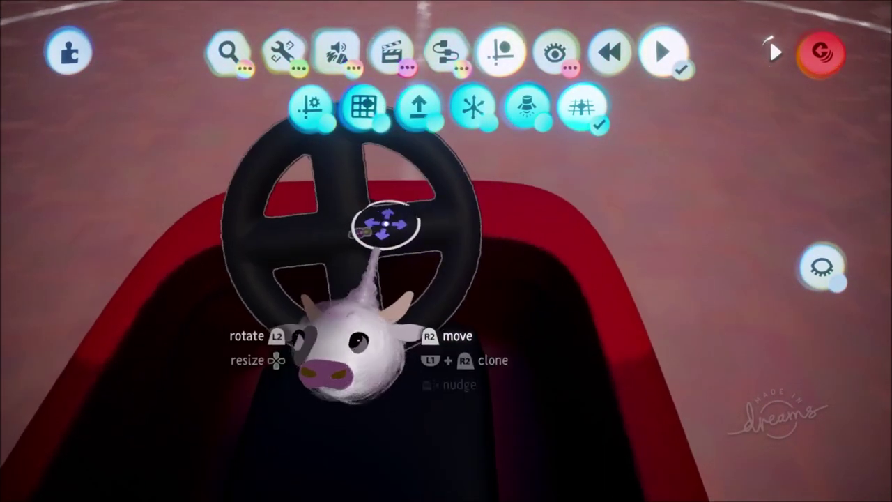
pyautogui.moveTo(449, 170); pyautogui.dragTo(463, 239)
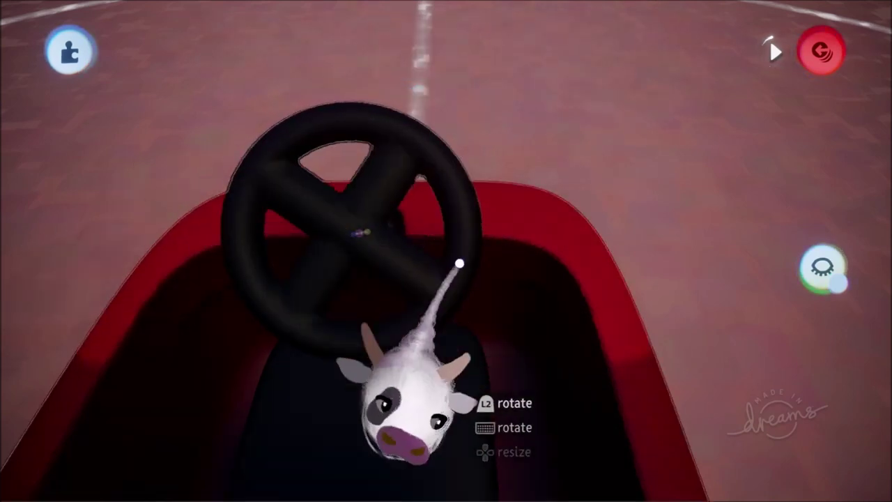
# Turn the bolted steering wheel through several rotations to confirm it spins freely
pyautogui.moveTo(343, 194); pyautogui.dragTo(216, 261)
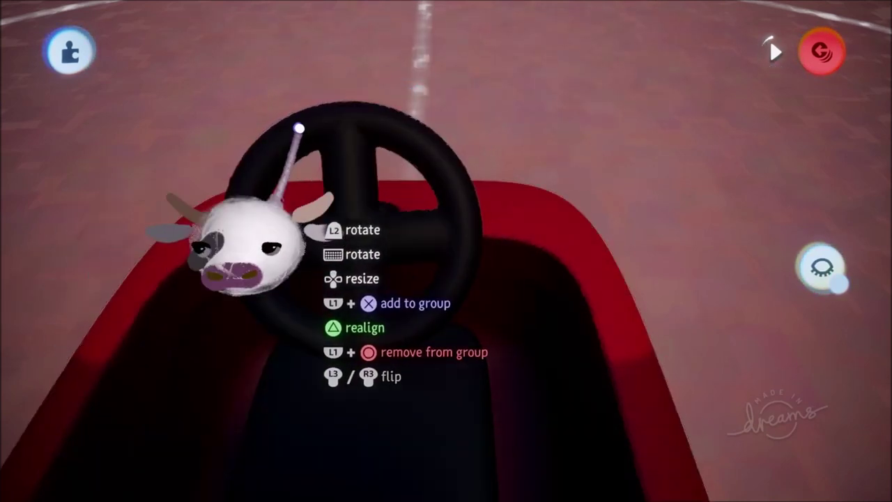
pyautogui.moveTo(359, 223); pyautogui.dragTo(258, 202)
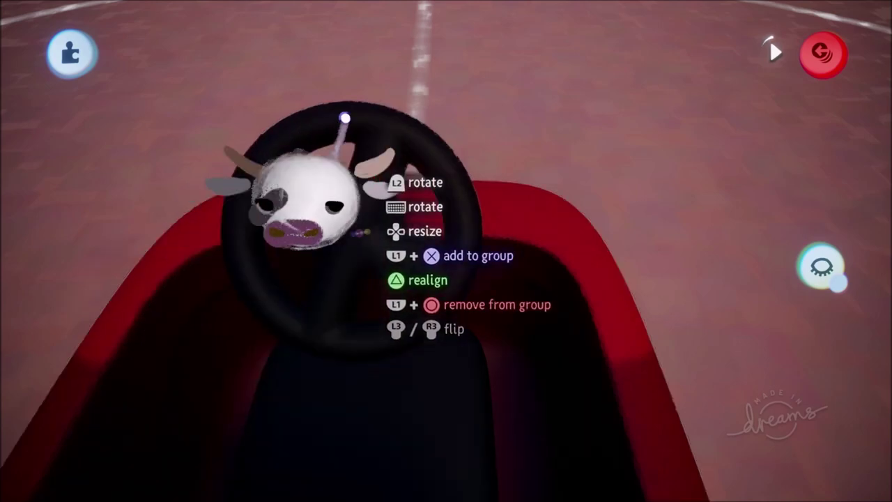
pyautogui.moveTo(306, 265); pyautogui.dragTo(288, 398)
pyautogui.moveTo(288, 398); pyautogui.dragTo(452, 418, button='middle')
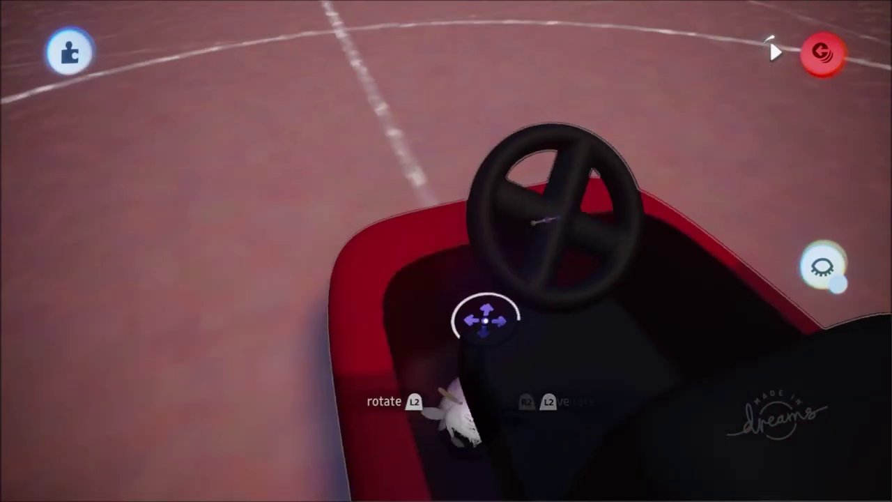
pyautogui.moveTo(476, 305); pyautogui.dragTo(376, 222, button='middle')
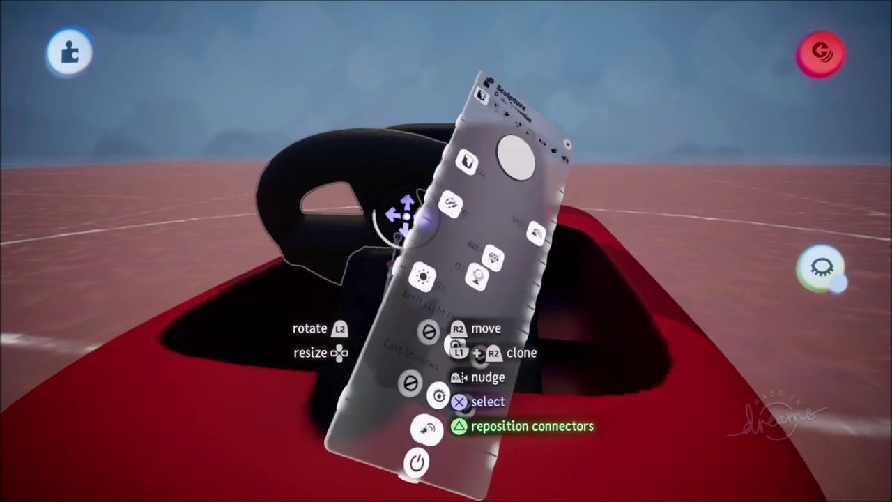
pyautogui.click(502, 71)
pyautogui.moveTo(492, 171); pyautogui.dragTo(499, 224, button='middle')
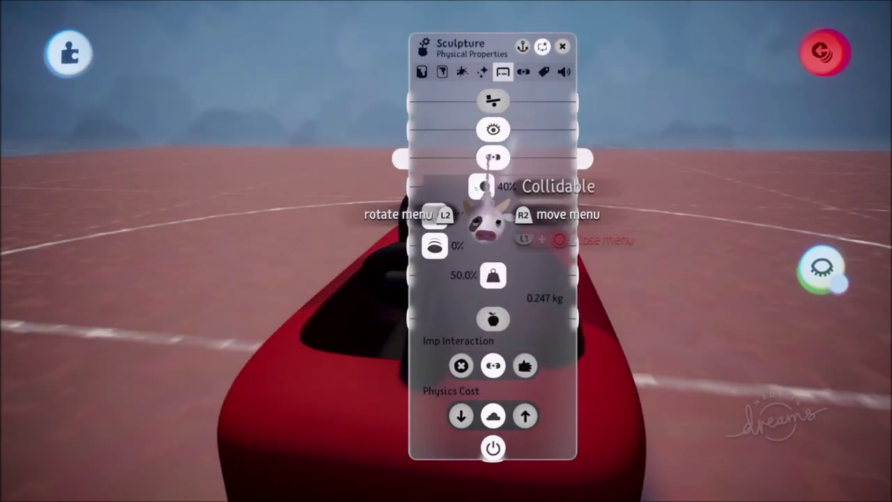
pyautogui.press('Escape')
pyautogui.moveTo(478, 348)
pyautogui.mouseDown(button='middle')
pyautogui.moveTo(534, 309)
pyautogui.moveTo(543, 259)
pyautogui.moveTo(530, 274)
pyautogui.moveTo(507, 193)
pyautogui.moveTo(386, 303)
pyautogui.mouseUp(button='middle')
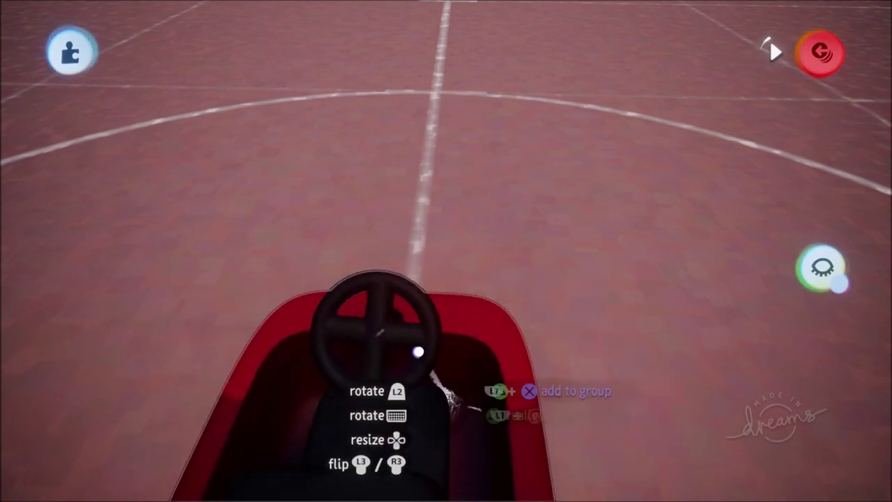
pyautogui.moveTo(412, 308); pyautogui.dragTo(498, 123, button='middle')
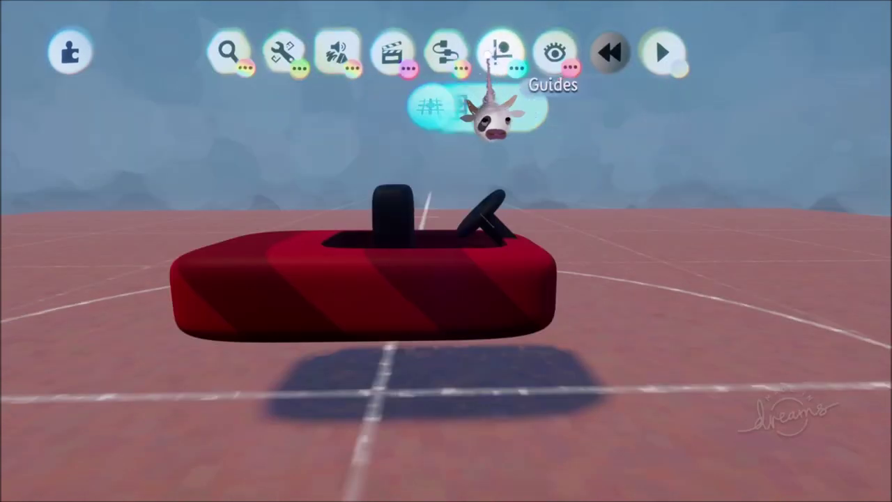
pyautogui.doubleClick(439, 287)
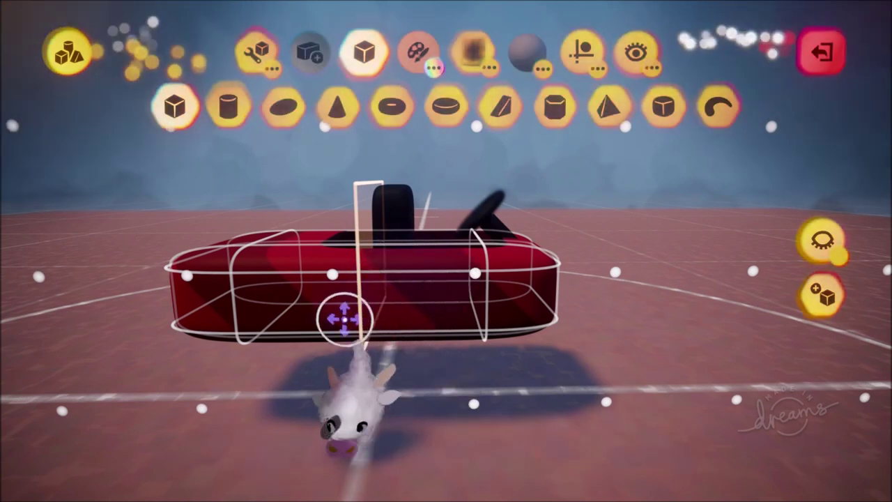
pyautogui.moveTo(503, 222); pyautogui.dragTo(534, 189, button='middle')
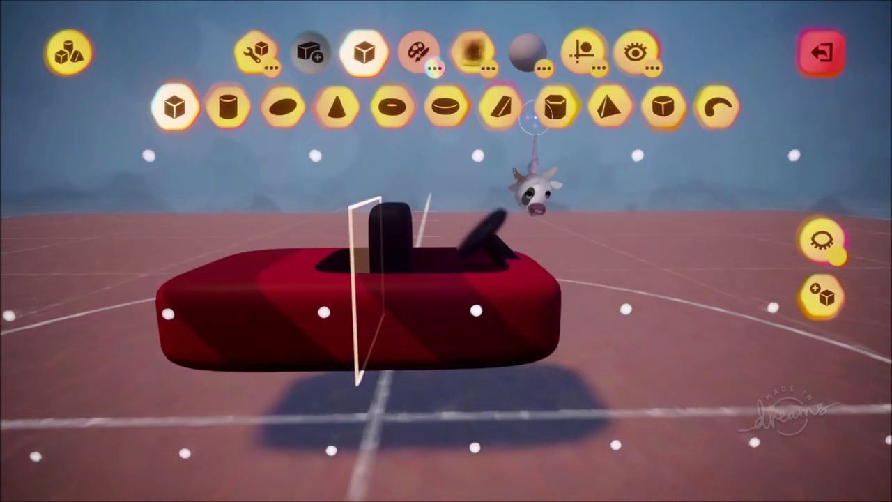
pyautogui.click(579, 53)
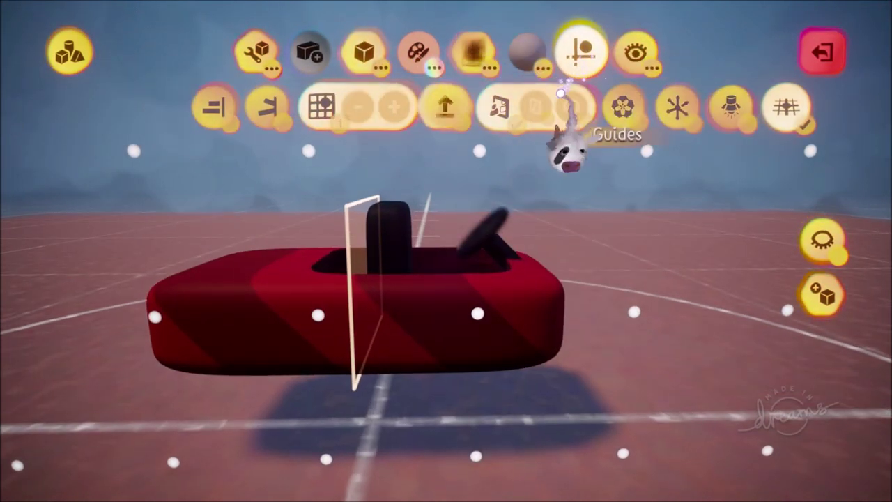
pyautogui.moveTo(497, 175); pyautogui.dragTo(456, 216, button='middle')
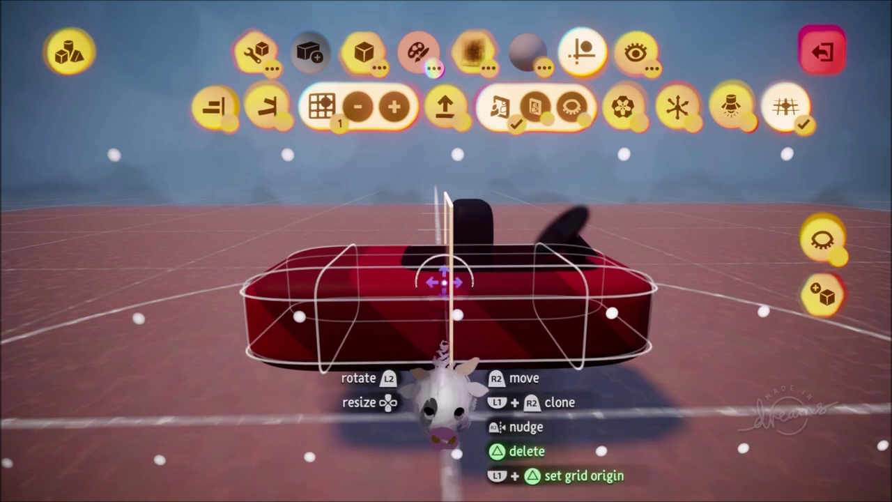
pyautogui.moveTo(452, 362); pyautogui.dragTo(496, 110, button='middle')
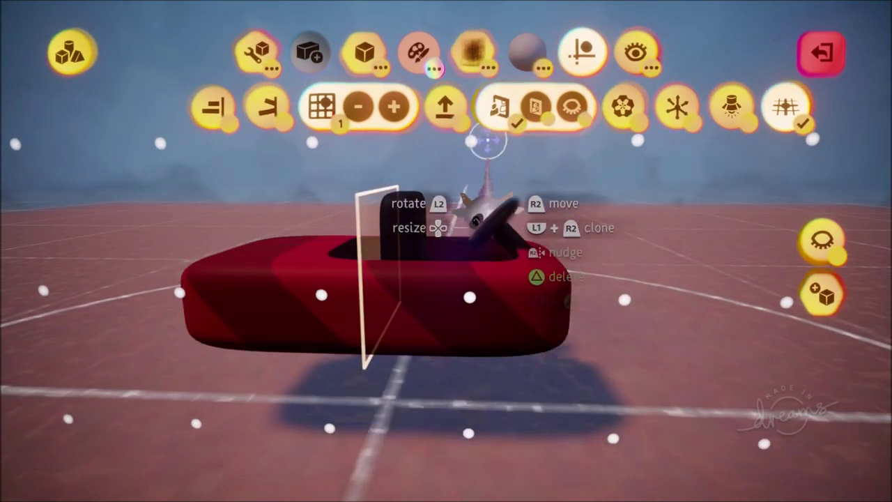
pyautogui.moveTo(496, 230)
pyautogui.mouseDown(button='middle')
pyautogui.moveTo(470, 298)
pyautogui.moveTo(485, 271)
pyautogui.moveTo(466, 204)
pyautogui.mouseUp(button='middle')
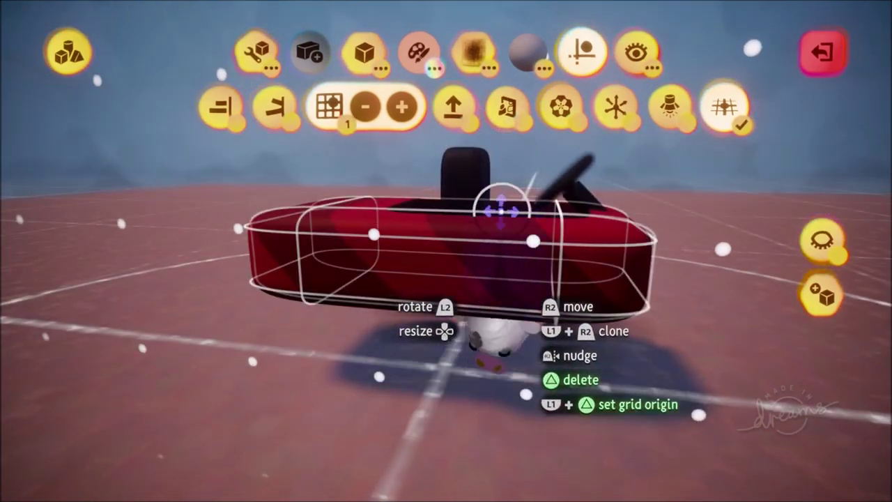
pyautogui.moveTo(484, 265); pyautogui.dragTo(477, 209, button='middle')
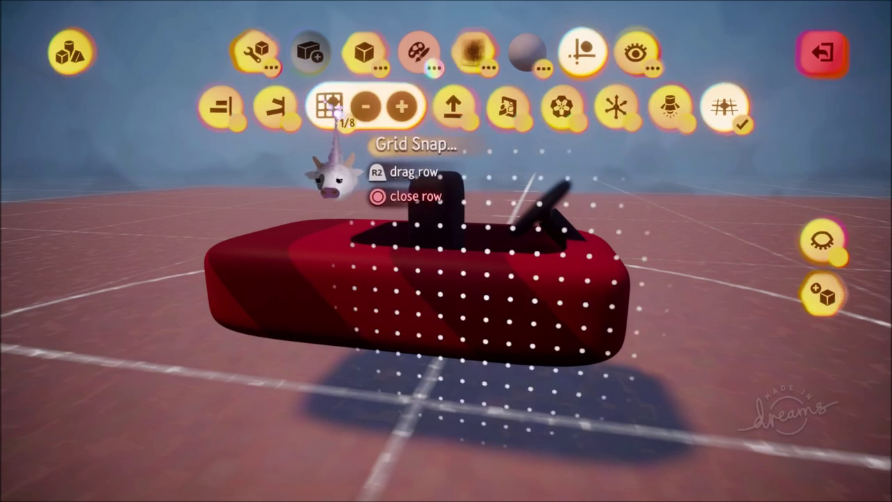
# Enter Sculpt Mode on the kart body and select the cylinder stamp shape
pyautogui.moveTo(486, 327); pyautogui.dragTo(484, 275, button='middle')
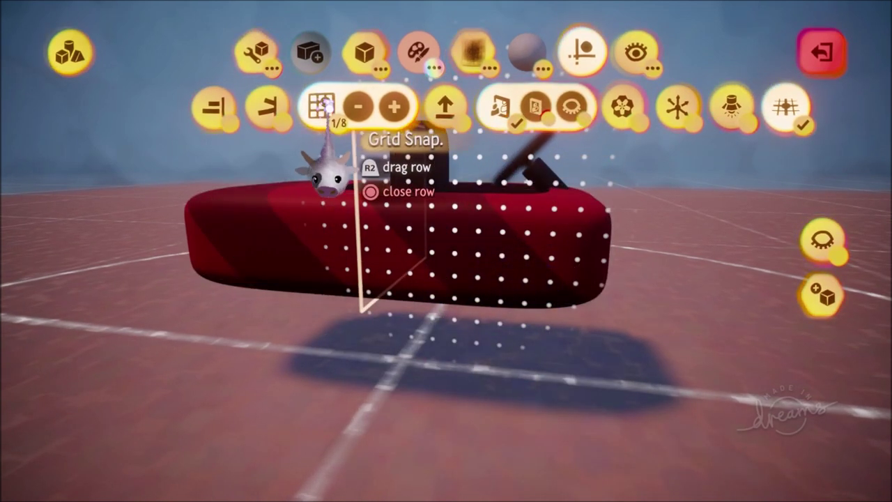
pyautogui.doubleClick(488, 294)
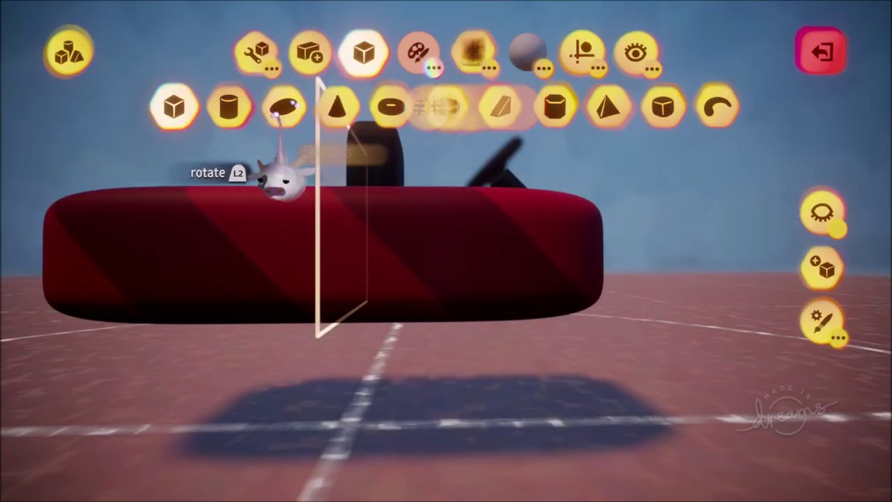
pyautogui.click(229, 106)
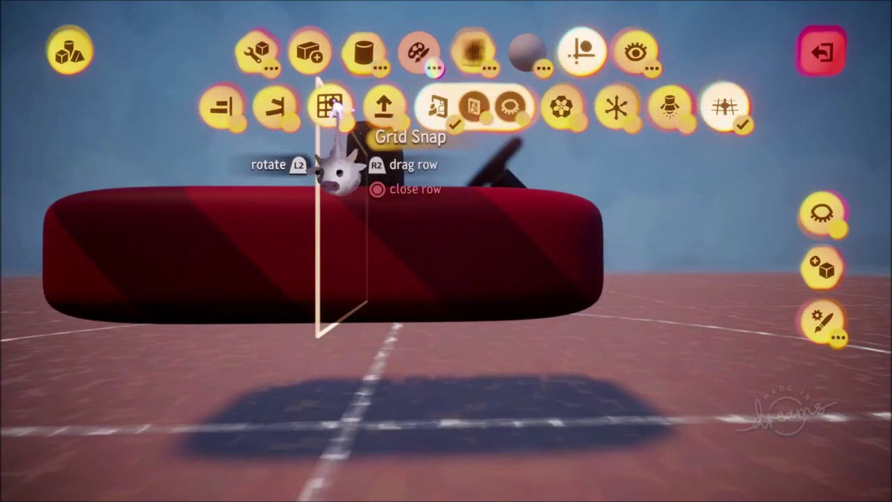
# Turn on grid snapping at 1/8 steps beneath the kart
pyautogui.click(333, 106)
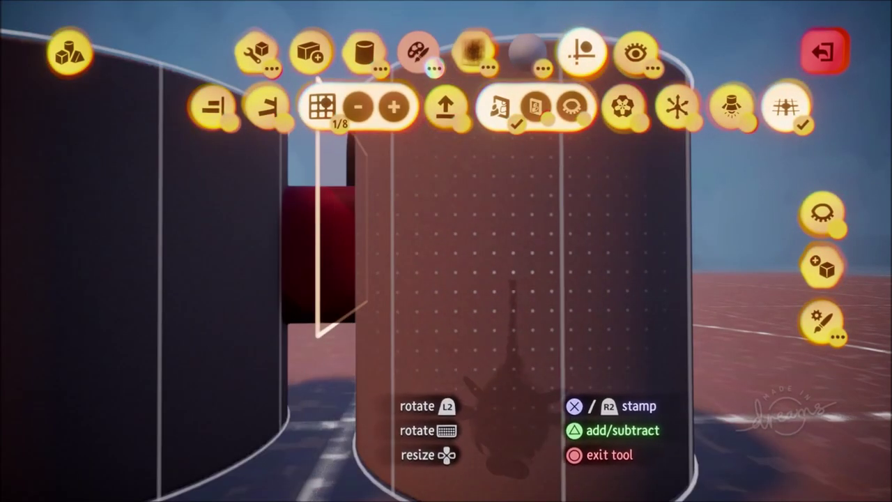
pyautogui.scroll(-5, 512, 446)
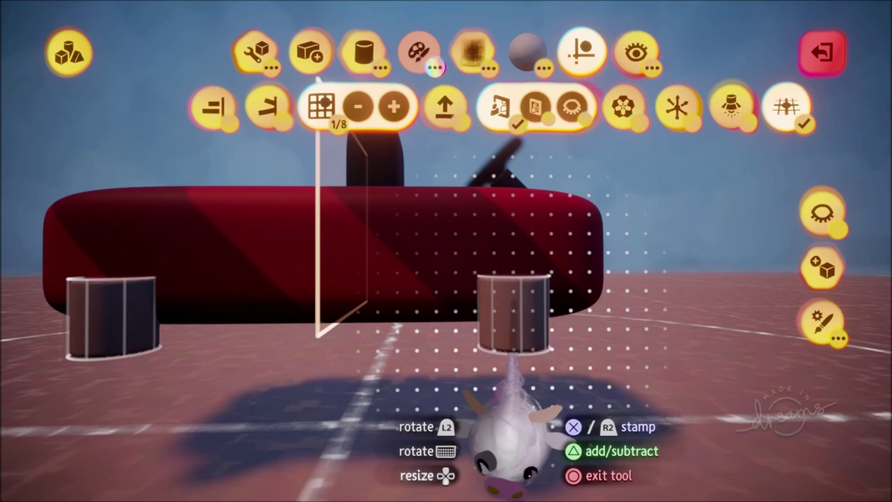
pyautogui.moveTo(512, 446); pyautogui.dragTo(515, 449, button='middle')
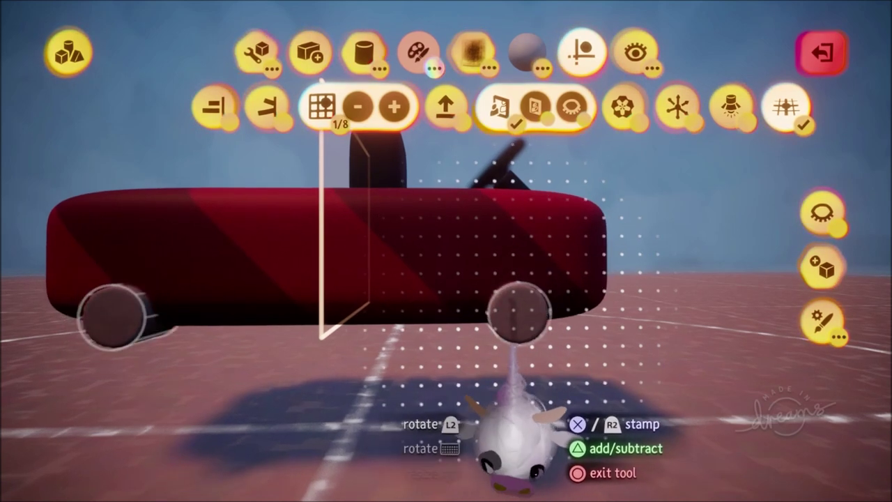
# Enlarge the cylinder stamp to wheel size, set it to subtract, and line it up under the kart
pyautogui.press('Up')
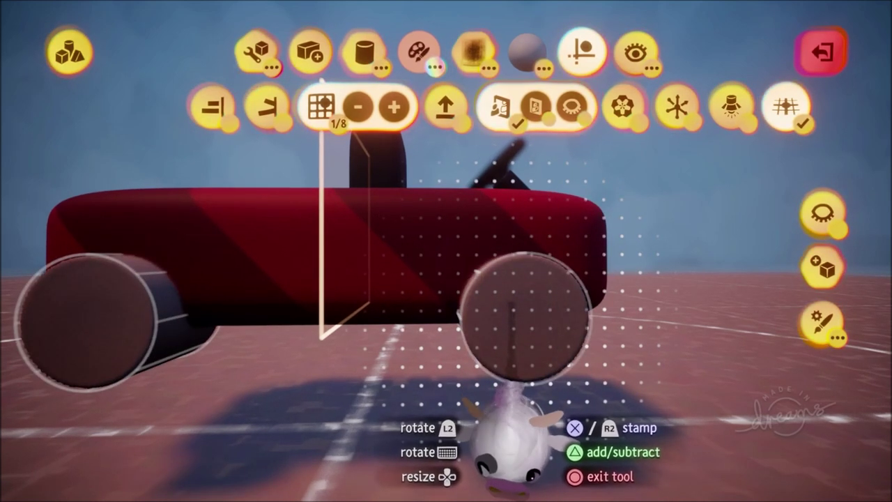
pyautogui.press('t')
pyautogui.moveTo(502, 491); pyautogui.dragTo(496, 491, button='middle')
pyautogui.scroll(5, 512, 418)
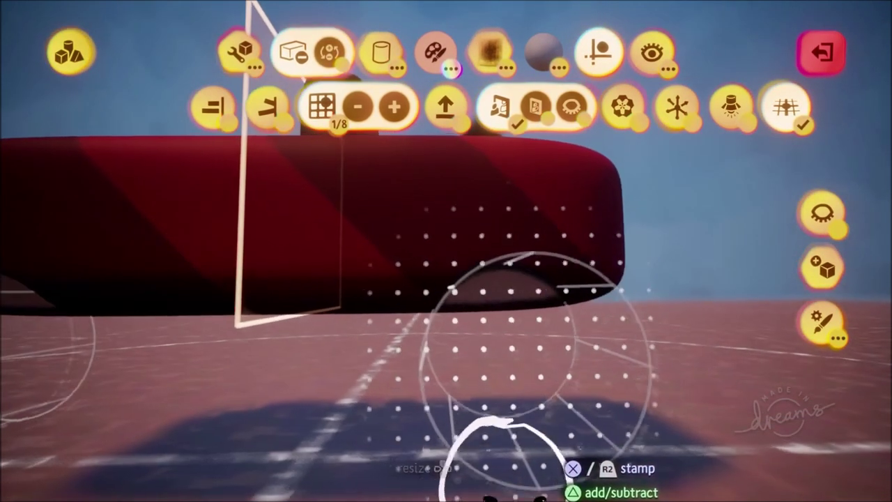
pyautogui.moveTo(498, 433); pyautogui.dragTo(512, 413, button='middle')
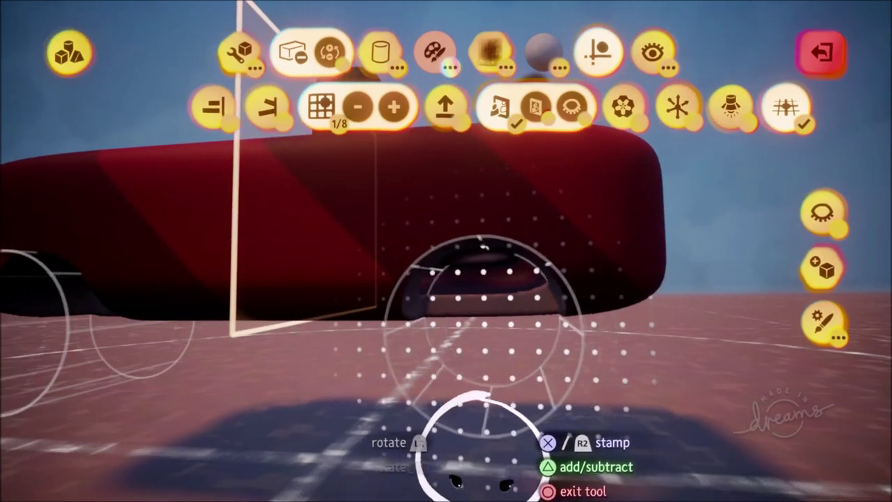
pyautogui.moveTo(460, 432); pyautogui.dragTo(439, 174, button='middle')
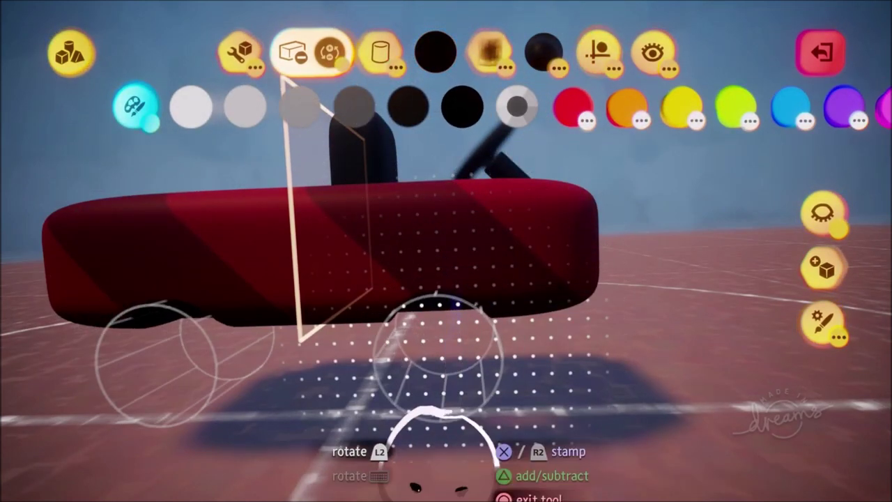
# Close the colour palette and orbit around the kart to check the carved arches
pyautogui.moveTo(452, 411)
pyautogui.mouseDown(button='middle')
pyautogui.moveTo(448, 418)
pyautogui.moveTo(462, 408)
pyautogui.moveTo(456, 415)
pyautogui.mouseUp(button='middle')
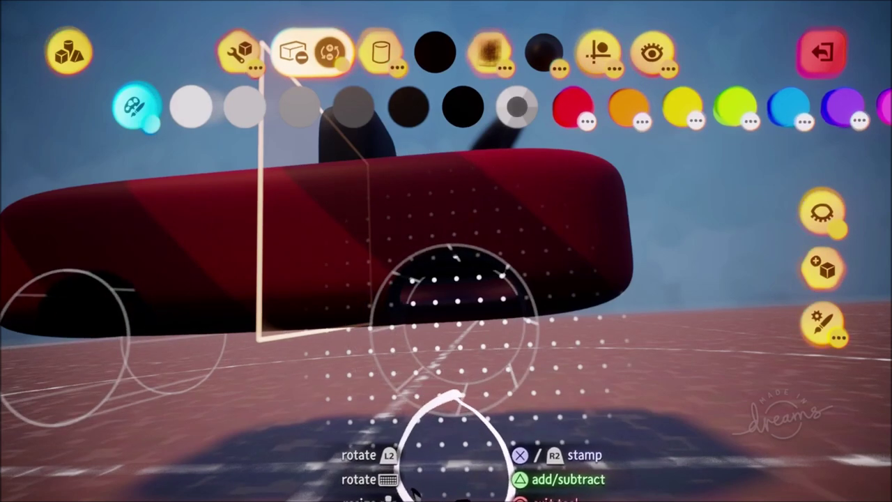
pyautogui.press('Escape')
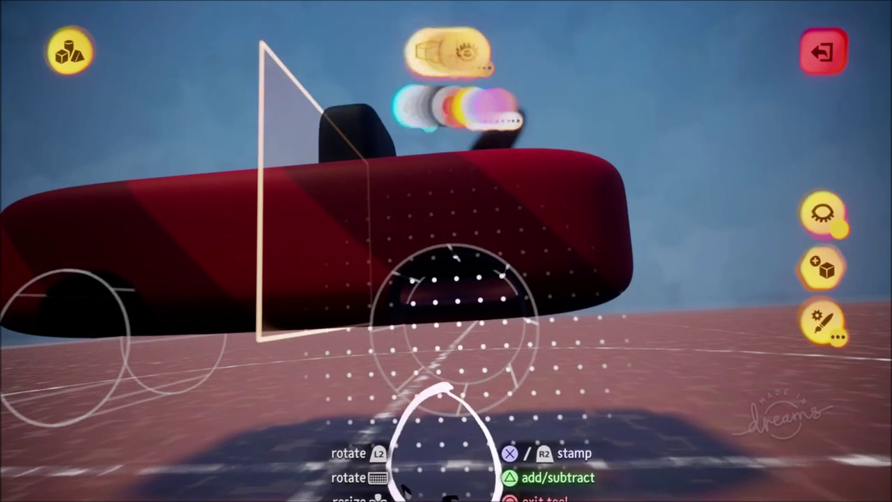
pyautogui.moveTo(452, 418); pyautogui.dragTo(459, 426, button='middle')
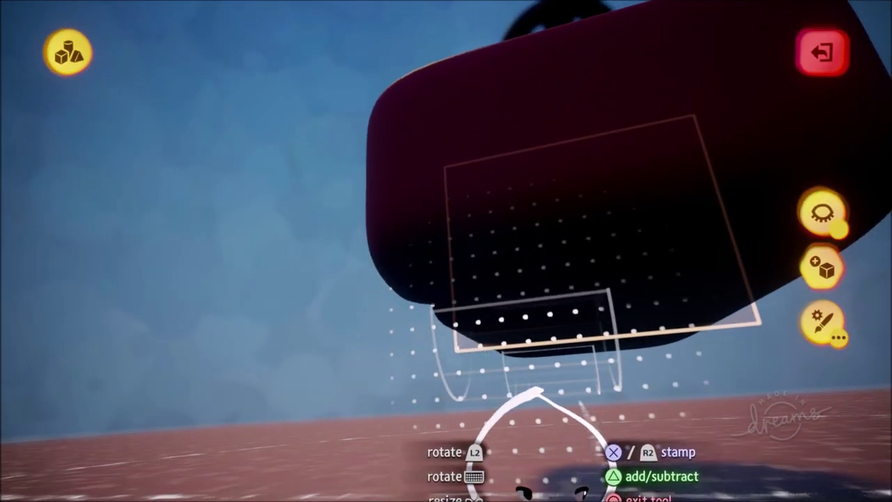
pyautogui.moveTo(603, 382); pyautogui.dragTo(662, 371, button='middle')
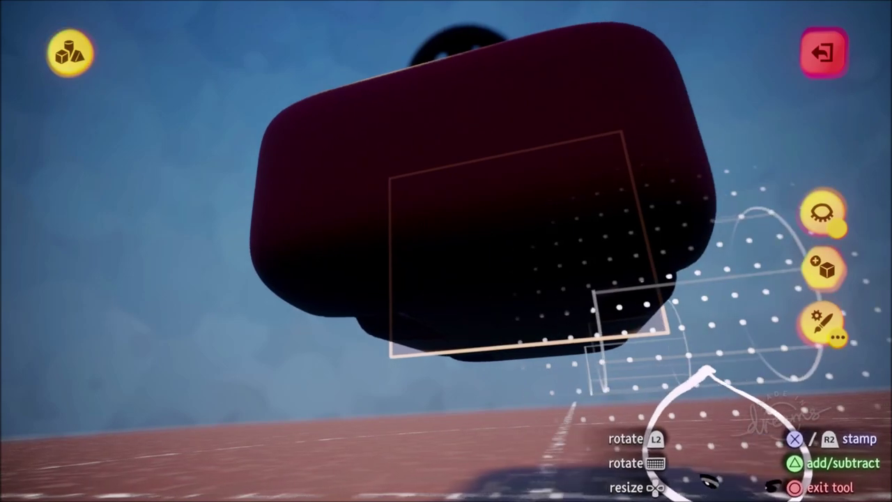
pyautogui.moveTo(717, 372); pyautogui.dragTo(700, 371, button='middle')
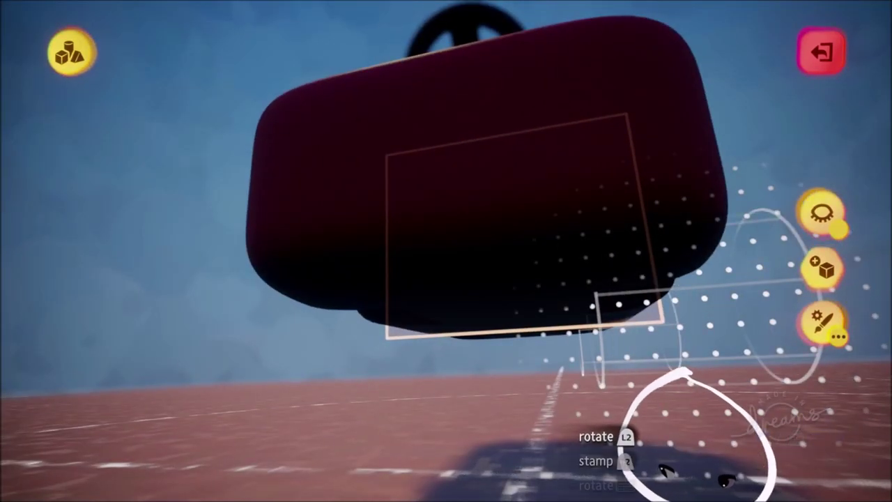
pyautogui.moveTo(658, 279)
pyautogui.mouseDown(button='middle')
pyautogui.moveTo(567, 299)
pyautogui.moveTo(575, 295)
pyautogui.moveTo(571, 273)
pyautogui.moveTo(574, 338)
pyautogui.moveTo(593, 352)
pyautogui.moveTo(596, 343)
pyautogui.moveTo(589, 350)
pyautogui.moveTo(589, 334)
pyautogui.moveTo(589, 368)
pyautogui.moveTo(596, 340)
pyautogui.mouseUp(button='middle')
pyautogui.moveTo(604, 310)
pyautogui.mouseDown(button='middle')
pyautogui.moveTo(603, 245)
pyautogui.moveTo(456, 254)
pyautogui.moveTo(432, 241)
pyautogui.moveTo(422, 211)
pyautogui.moveTo(404, 199)
pyautogui.moveTo(404, 243)
pyautogui.moveTo(374, 255)
pyautogui.moveTo(408, 209)
pyautogui.moveTo(408, 241)
pyautogui.moveTo(429, 244)
pyautogui.moveTo(403, 234)
pyautogui.moveTo(412, 252)
pyautogui.moveTo(342, 293)
pyautogui.moveTo(353, 309)
pyautogui.moveTo(428, 265)
pyautogui.moveTo(418, 255)
pyautogui.moveTo(433, 217)
pyautogui.moveTo(392, 252)
pyautogui.moveTo(424, 255)
pyautogui.moveTo(285, 199)
pyautogui.moveTo(241, 105)
pyautogui.mouseUp(button='middle')
# With the Stretch tool, drag the cockpit cut-out larger to widen the opening around the seat
pyautogui.press('Tab')
pyautogui.click(245, 50)
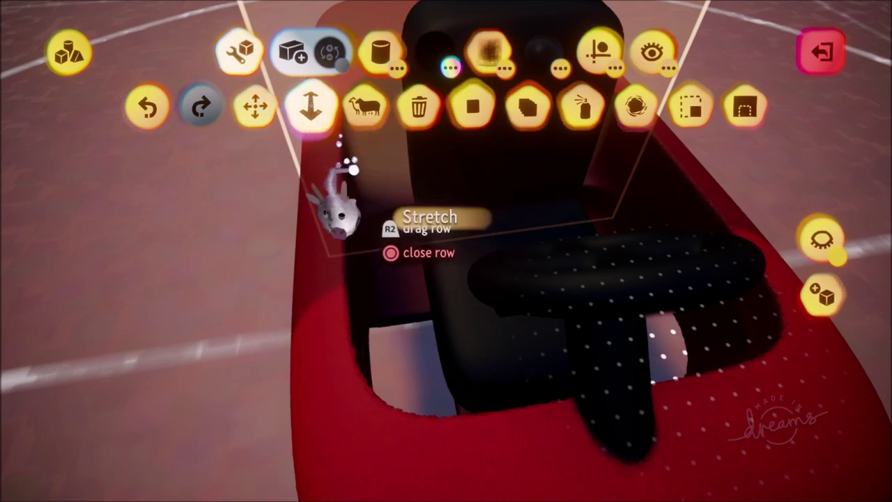
pyautogui.moveTo(400, 351); pyautogui.dragTo(399, 351)
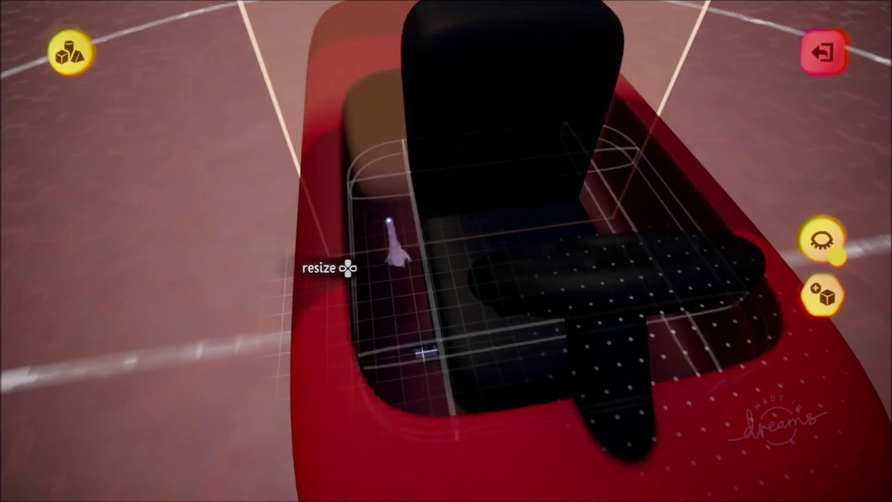
pyautogui.moveTo(393, 244); pyautogui.dragTo(391, 245)
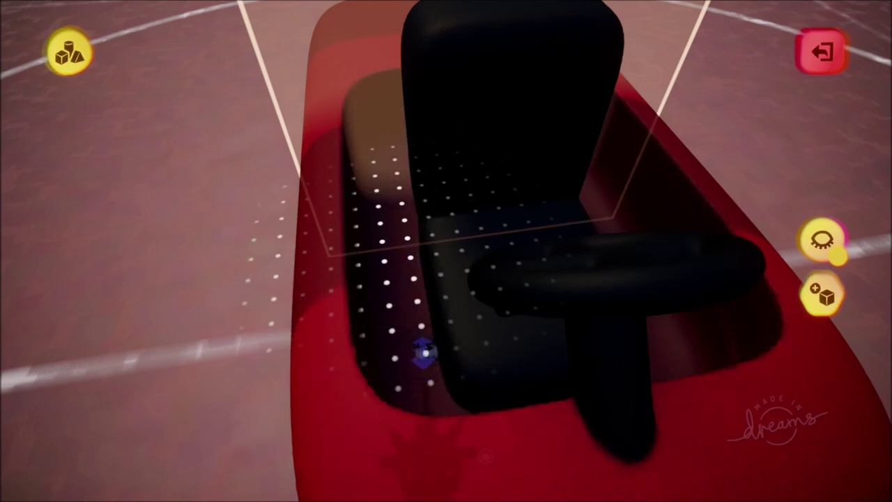
pyautogui.scroll(3, 422, 334)
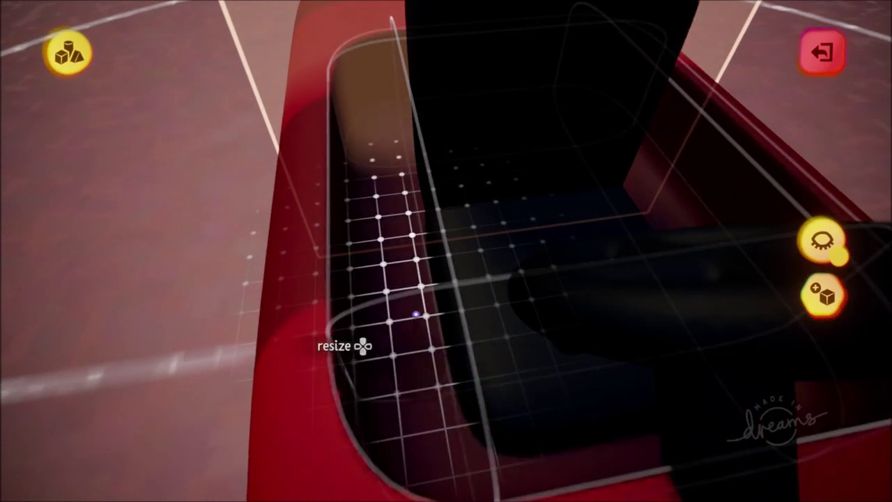
pyautogui.moveTo(427, 314); pyautogui.dragTo(415, 255, button='middle')
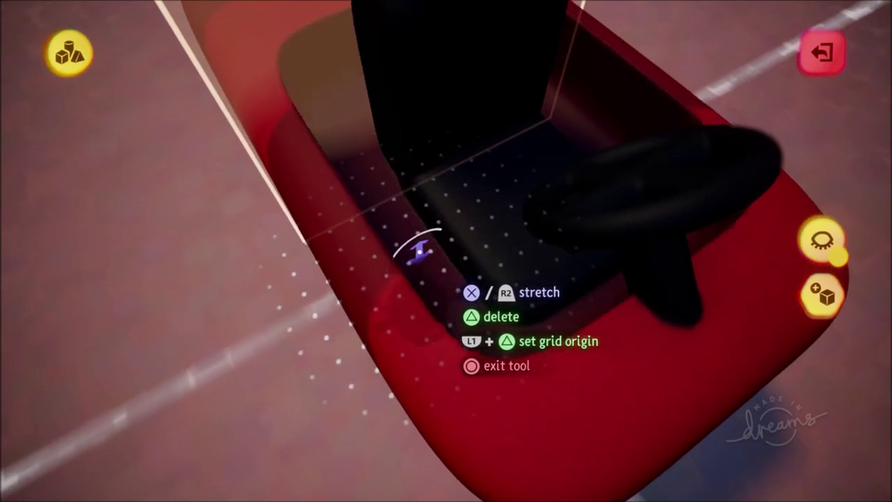
pyautogui.moveTo(419, 251); pyautogui.dragTo(418, 248)
pyautogui.moveTo(418, 247); pyautogui.dragTo(522, 382, button='middle')
pyautogui.moveTo(480, 361)
pyautogui.mouseDown(button='middle')
pyautogui.moveTo(518, 364)
pyautogui.moveTo(508, 314)
pyautogui.moveTo(522, 104)
pyautogui.moveTo(458, 309)
pyautogui.moveTo(446, 320)
pyautogui.mouseUp(button='middle')
# Exit Sculpt mode and view the kart body from above and up close
pyautogui.press('Escape')
pyautogui.moveTo(350, 241)
pyautogui.mouseDown(button='middle')
pyautogui.moveTo(388, 277)
pyautogui.moveTo(402, 253)
pyautogui.mouseUp(button='middle')
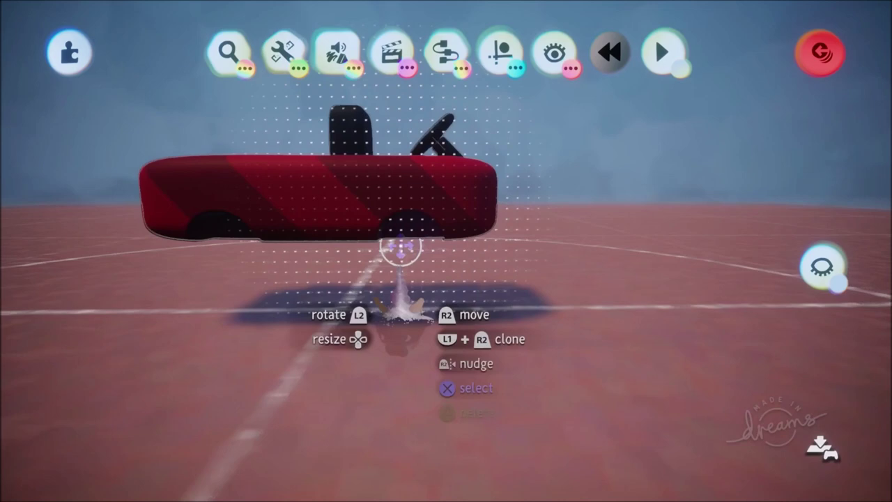
pyautogui.moveTo(392, 209); pyautogui.dragTo(411, 76, button='middle')
pyautogui.moveTo(444, 268); pyautogui.dragTo(482, 221, button='middle')
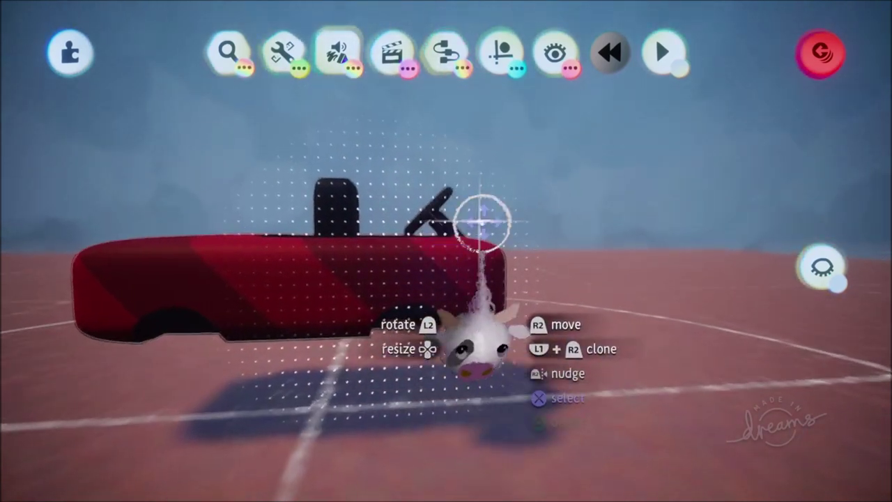